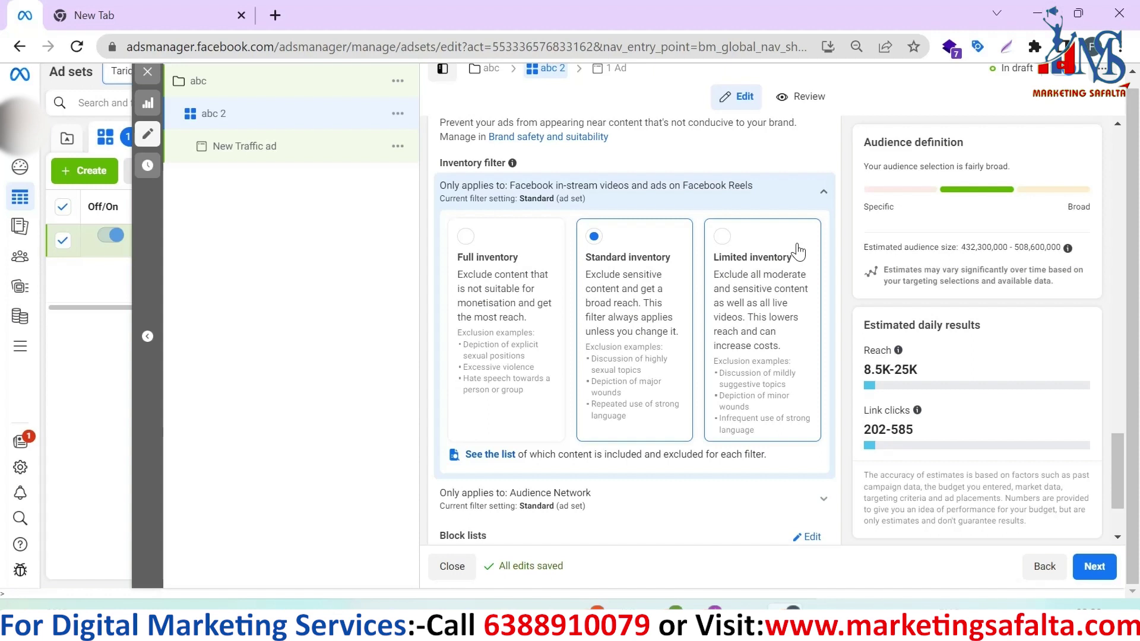
Go from the ad set's block list setting to the Block lists page, view the block list creation form and cancel it.
scroll(797, 252, down, 2)
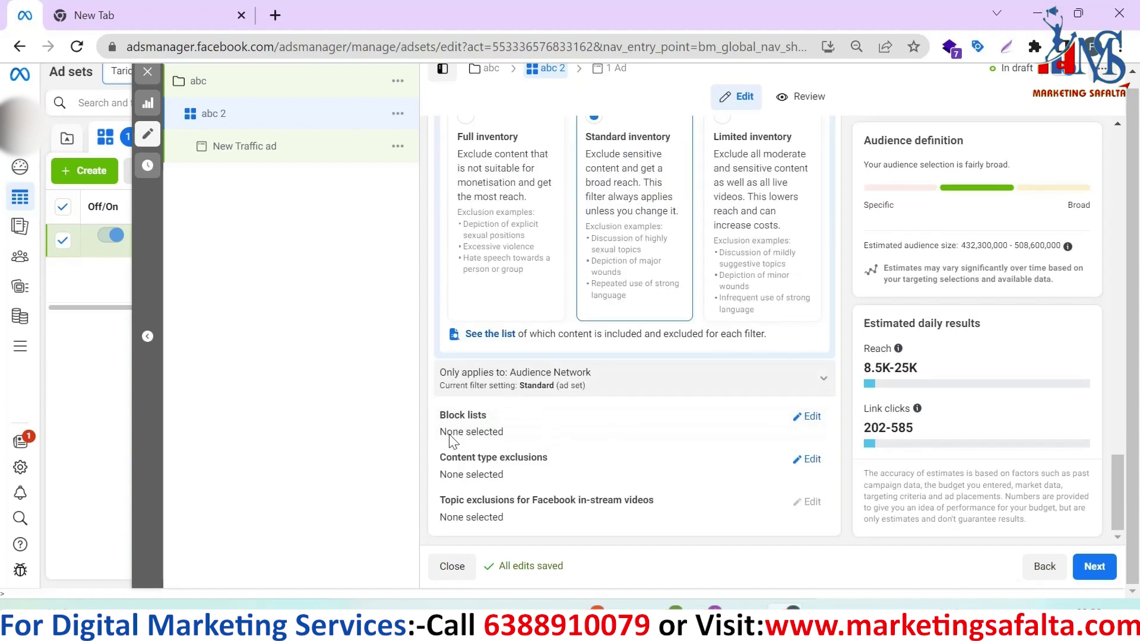
click(557, 414)
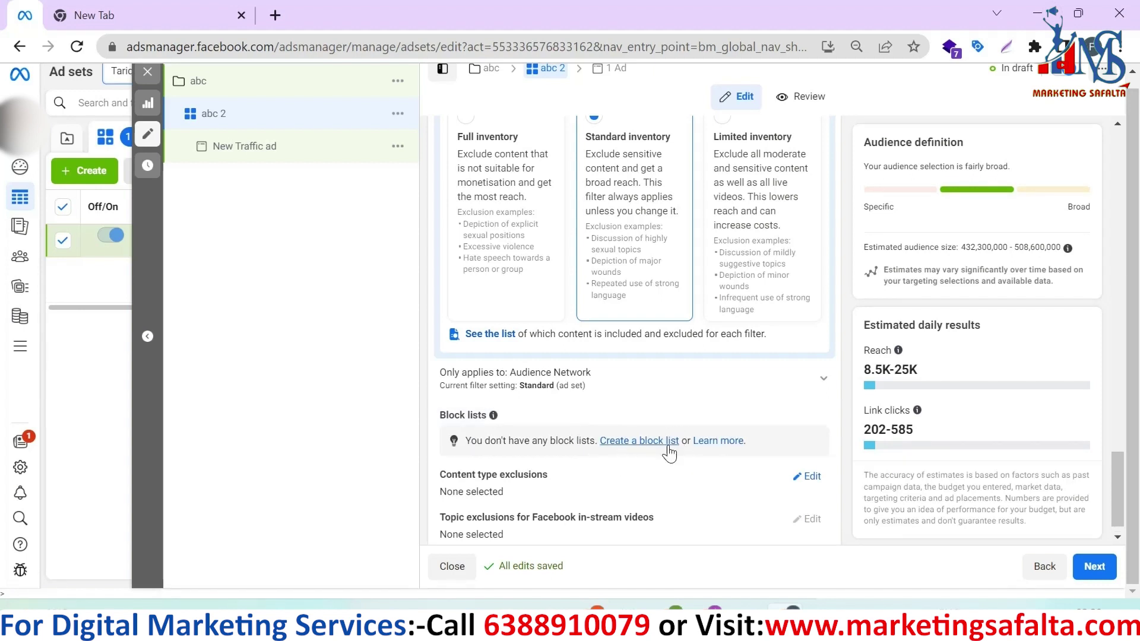
click(634, 442)
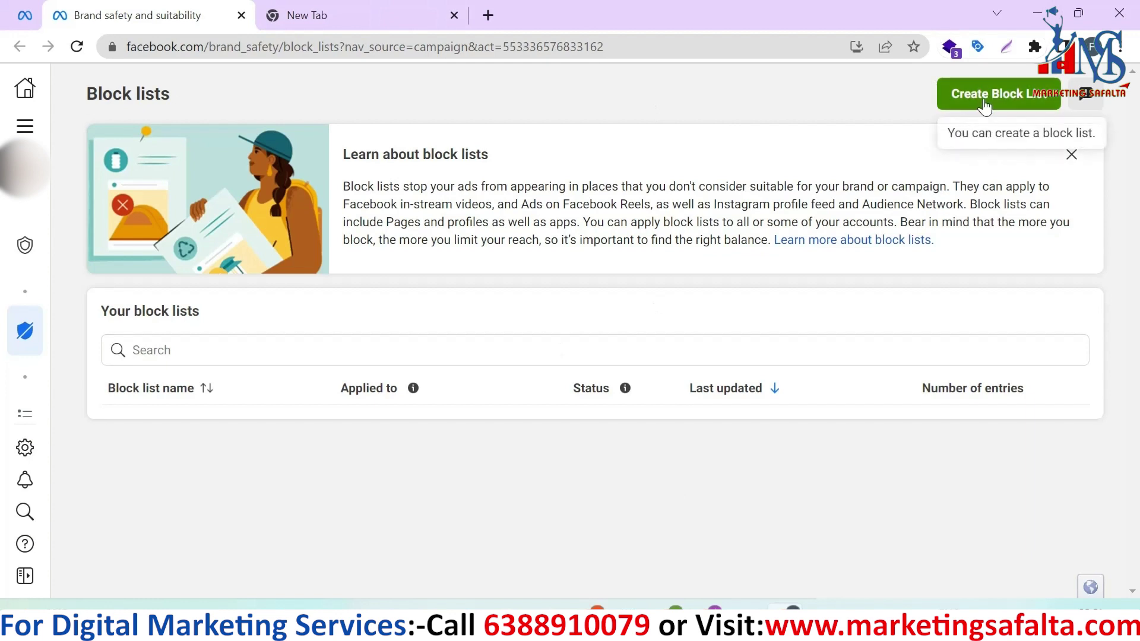
click(1020, 105)
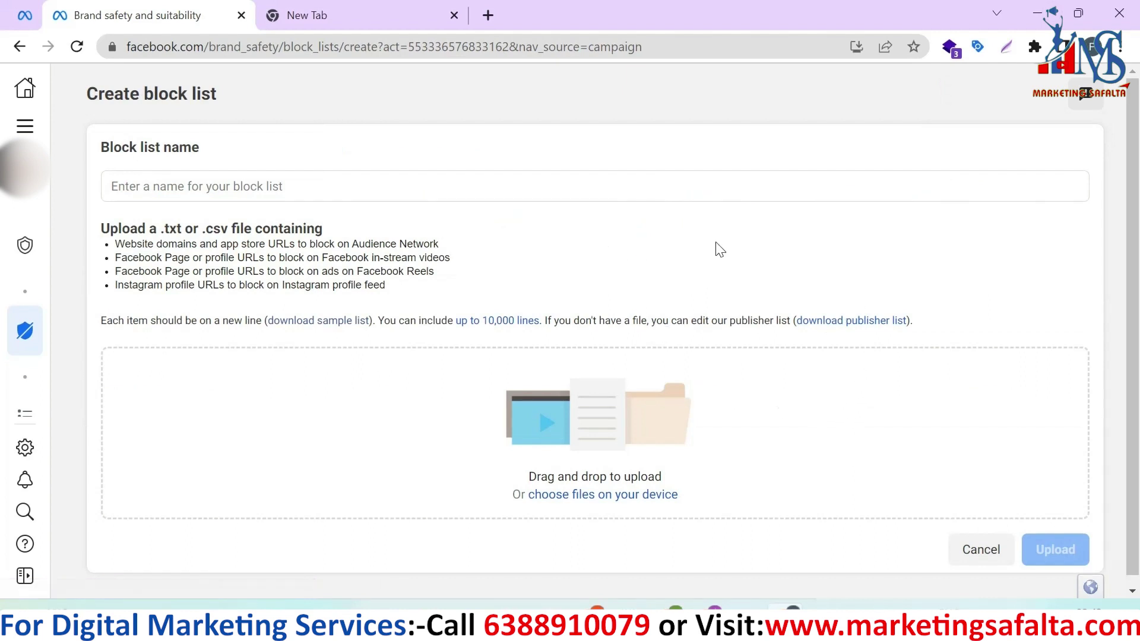
click(976, 550)
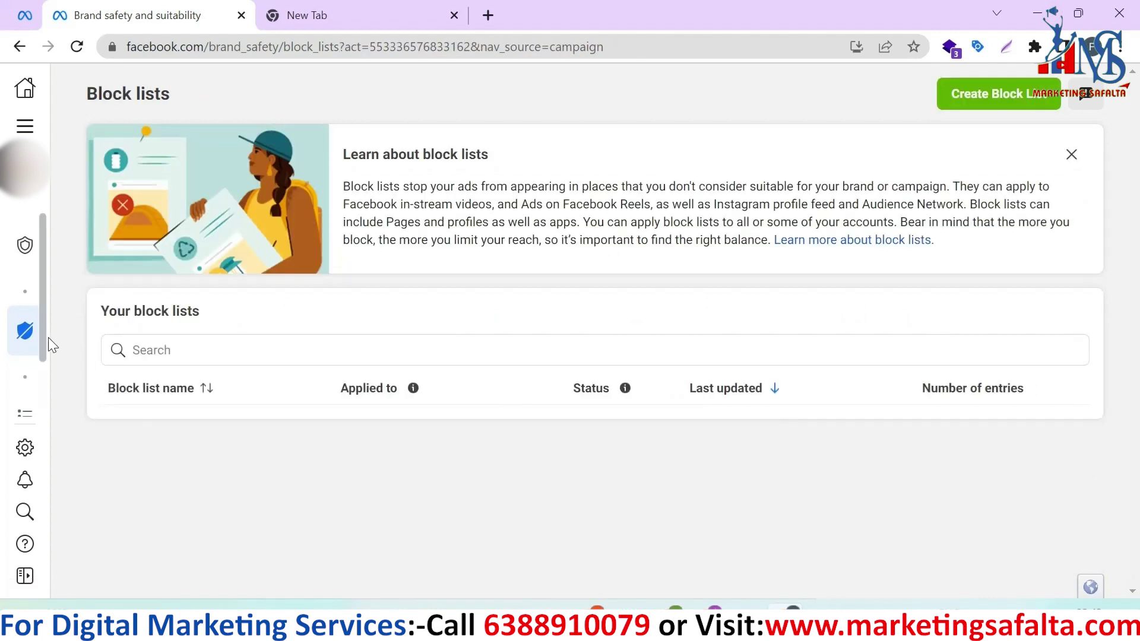
Open the Publisher lists page and show the publishers for the Facebook in-stream videos placement.
mouse_move(46, 341)
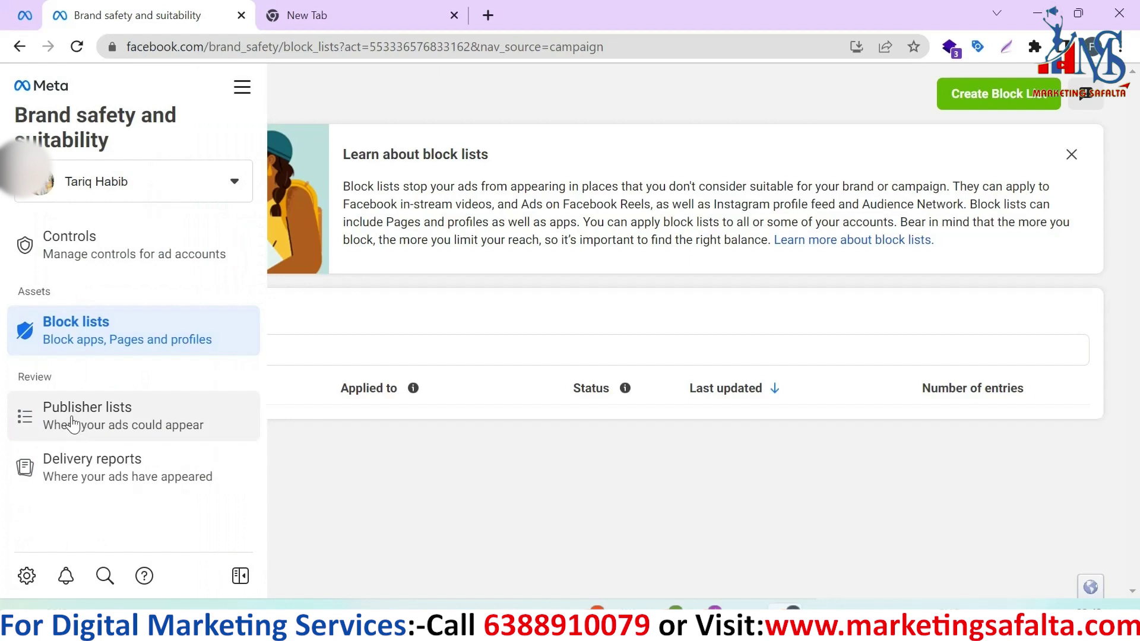
click(115, 425)
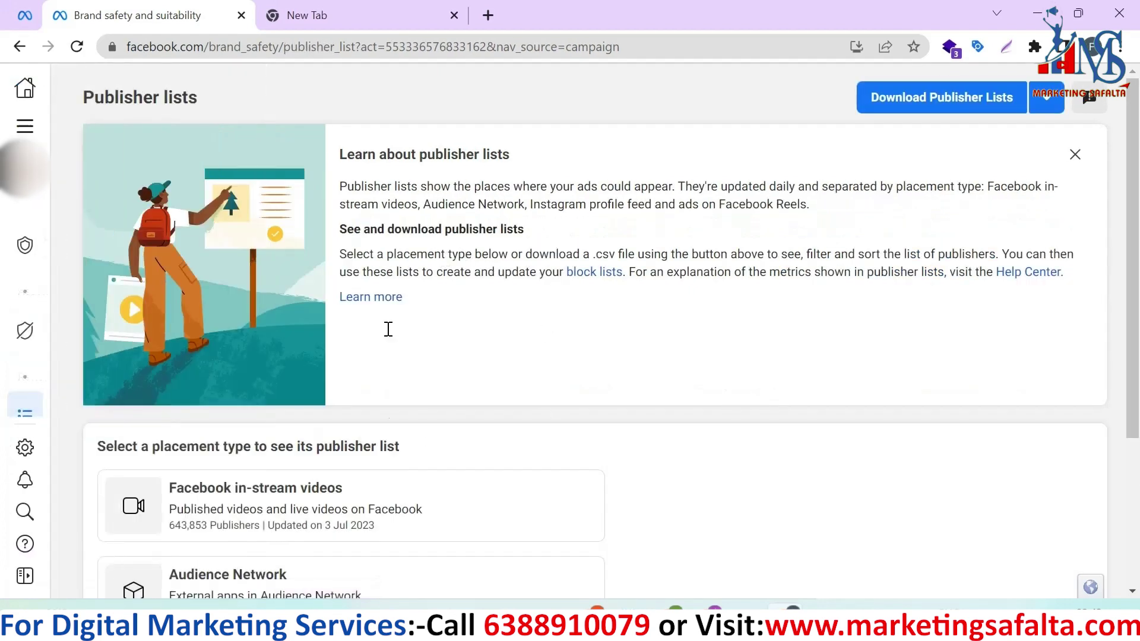
scroll(439, 302, down, 3)
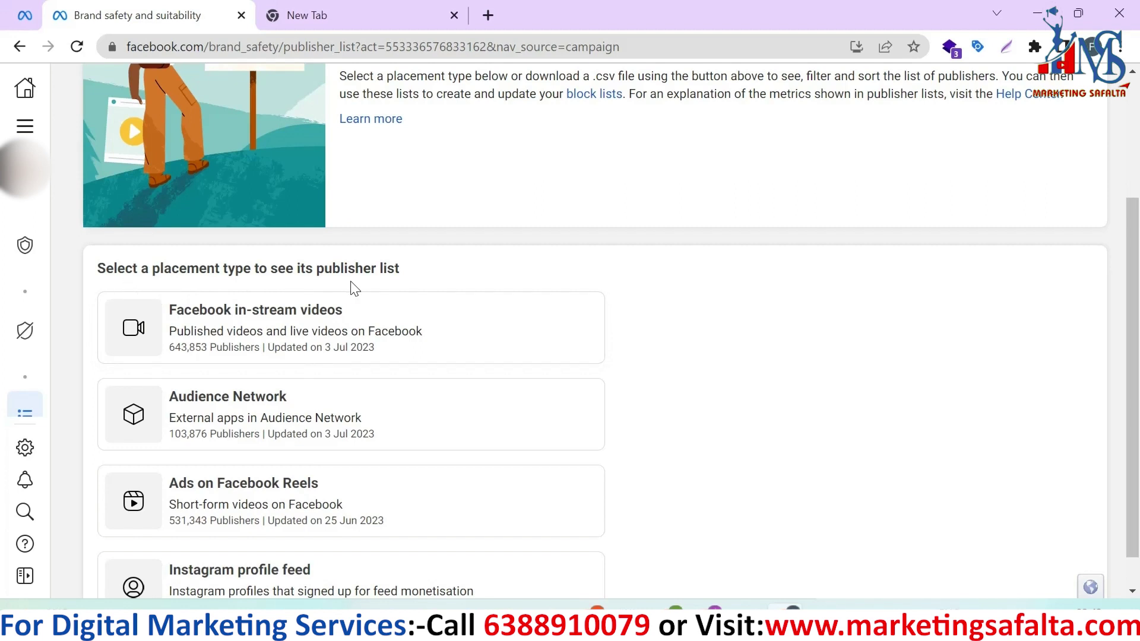
scroll(440, 285, down, 1)
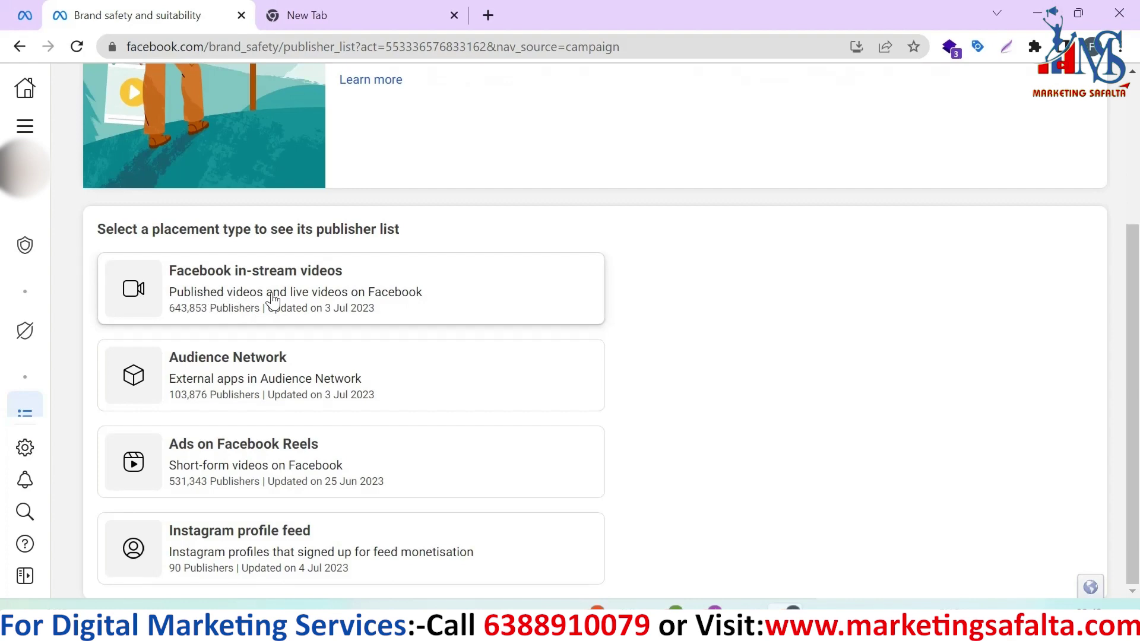
click(354, 310)
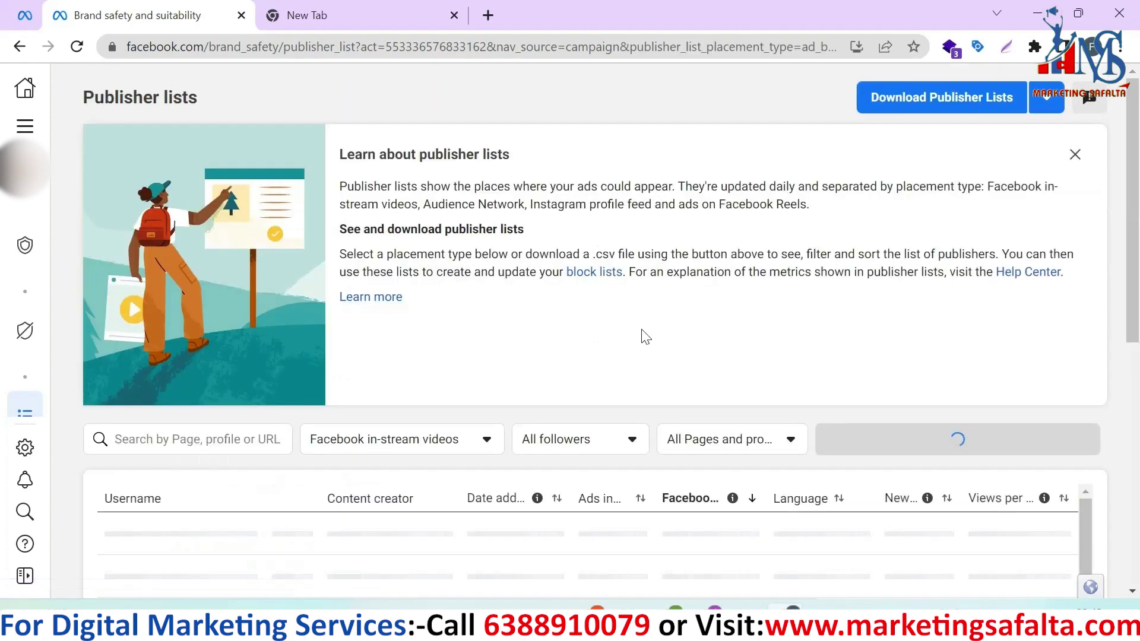
Examine the usernames, content creators, follower numbers and languages in the Facebook in-stream videos publisher list.
scroll(346, 321, down, 3)
scroll(353, 267, up, 1)
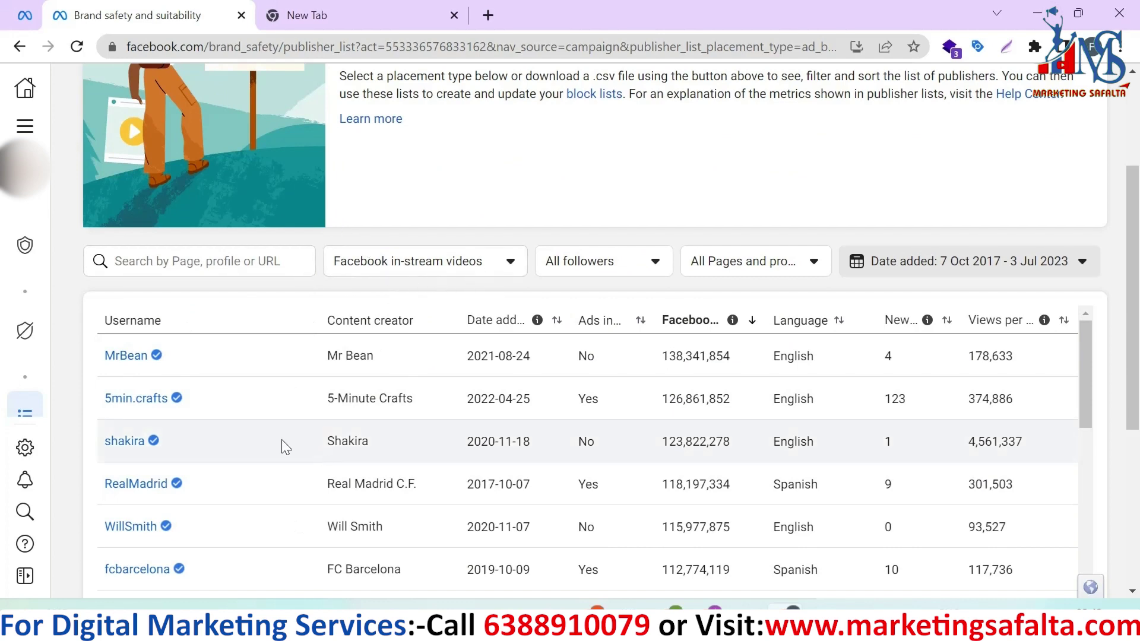
scroll(145, 407, down, 3)
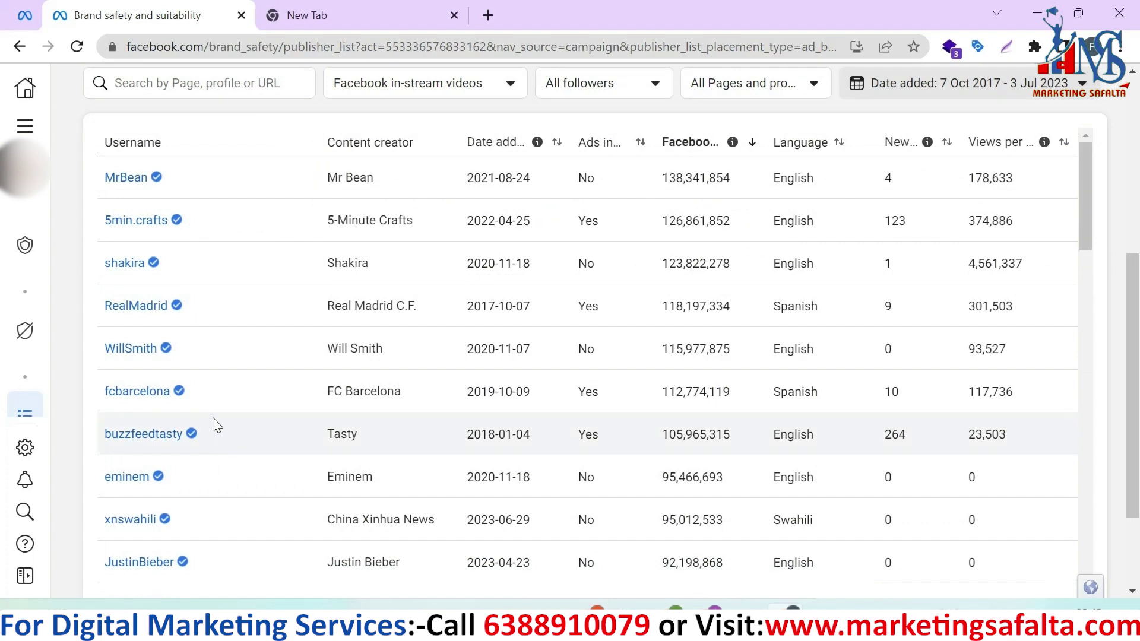
scroll(488, 398, up, 1)
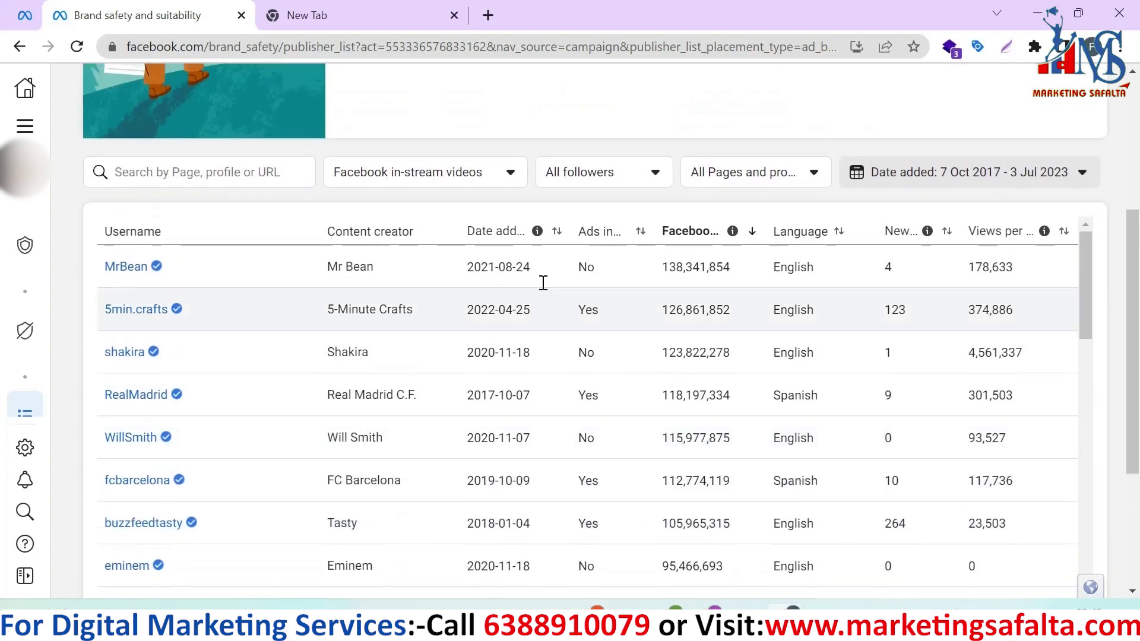
scroll(488, 398, down, 15)
scroll(220, 416, up, 3)
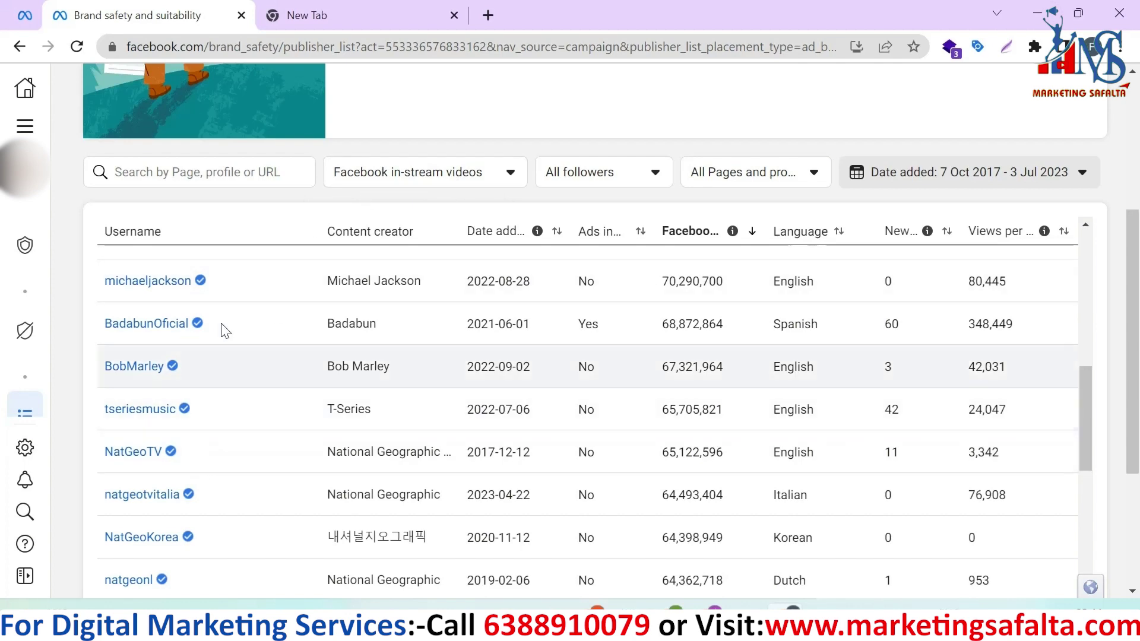
scroll(178, 380, down, 6)
scroll(196, 425, down, 3)
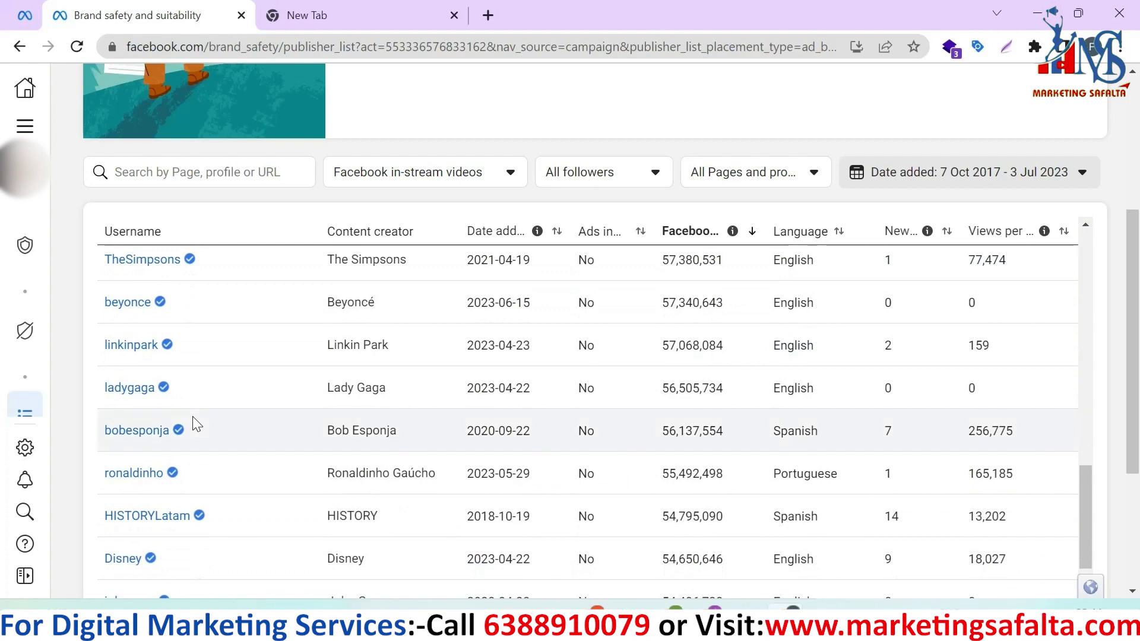
scroll(192, 423, down, 4)
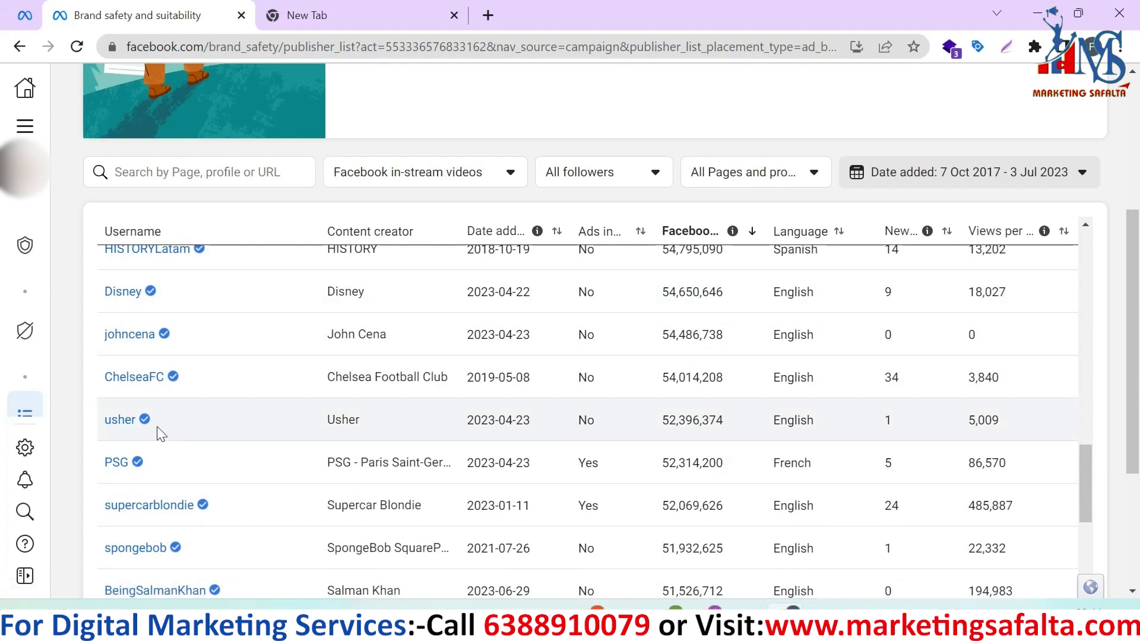
Switch the publisher list's placement type to Ads on Facebook Reels and look through its publishers.
click(510, 178)
click(464, 255)
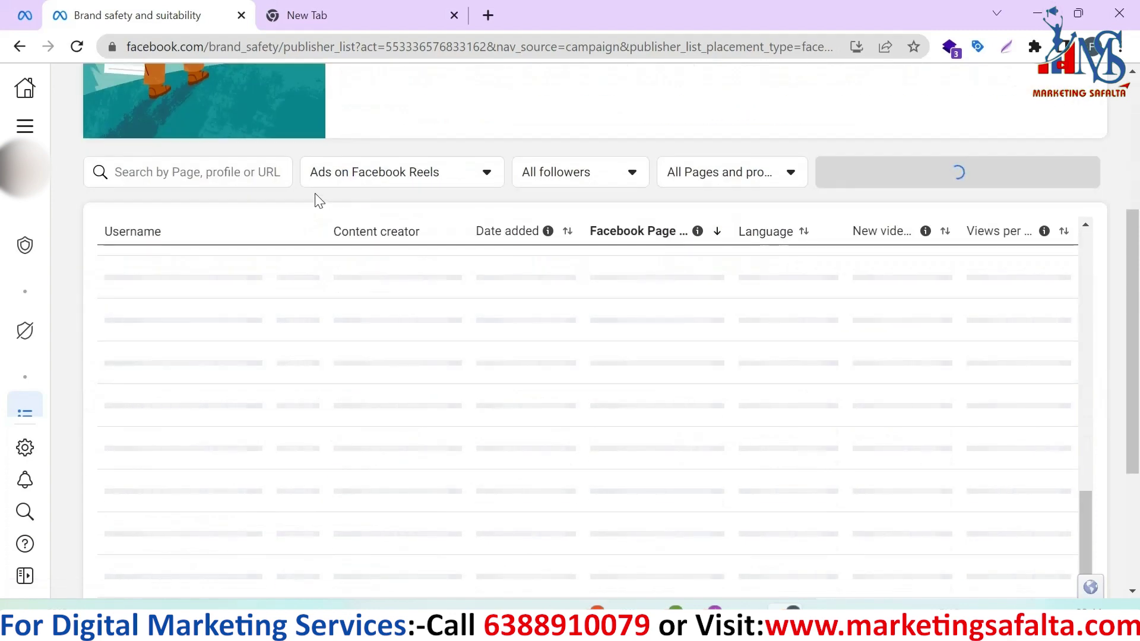
scroll(189, 402, down, 5)
scroll(189, 402, down, 10)
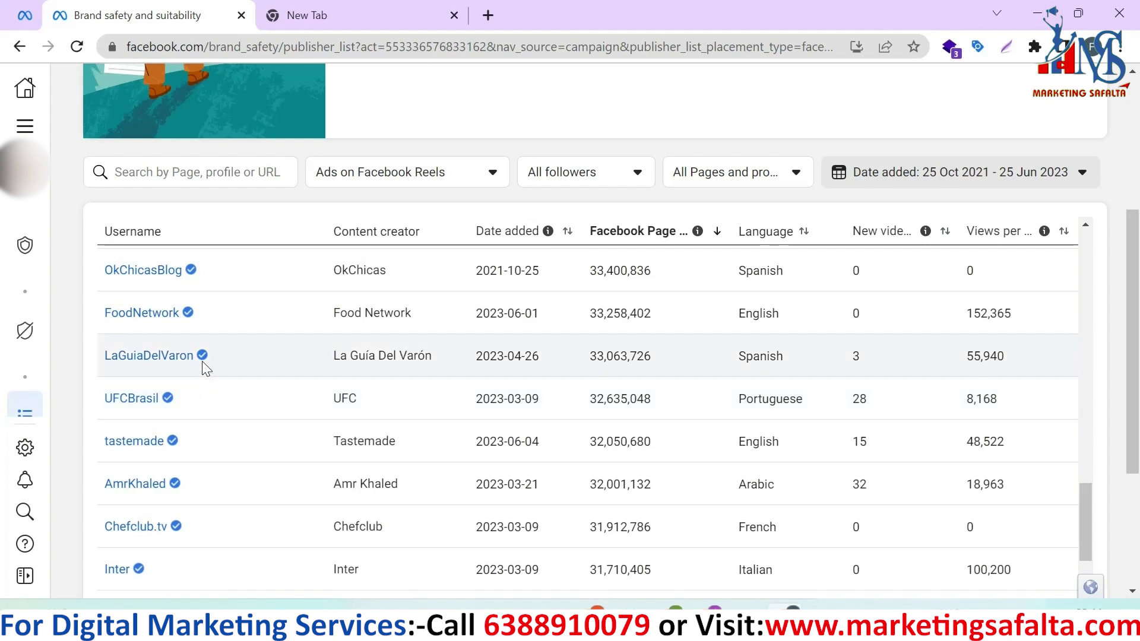
Switch the publisher list's placement type to Audience Network and look through the listed apps.
click(499, 173)
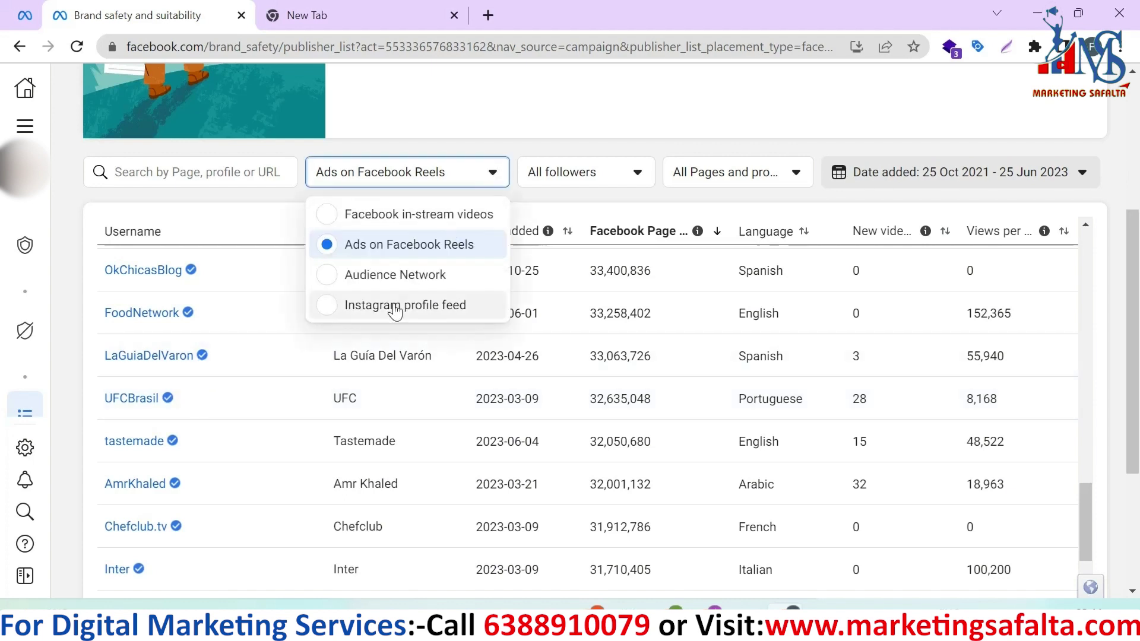
click(328, 277)
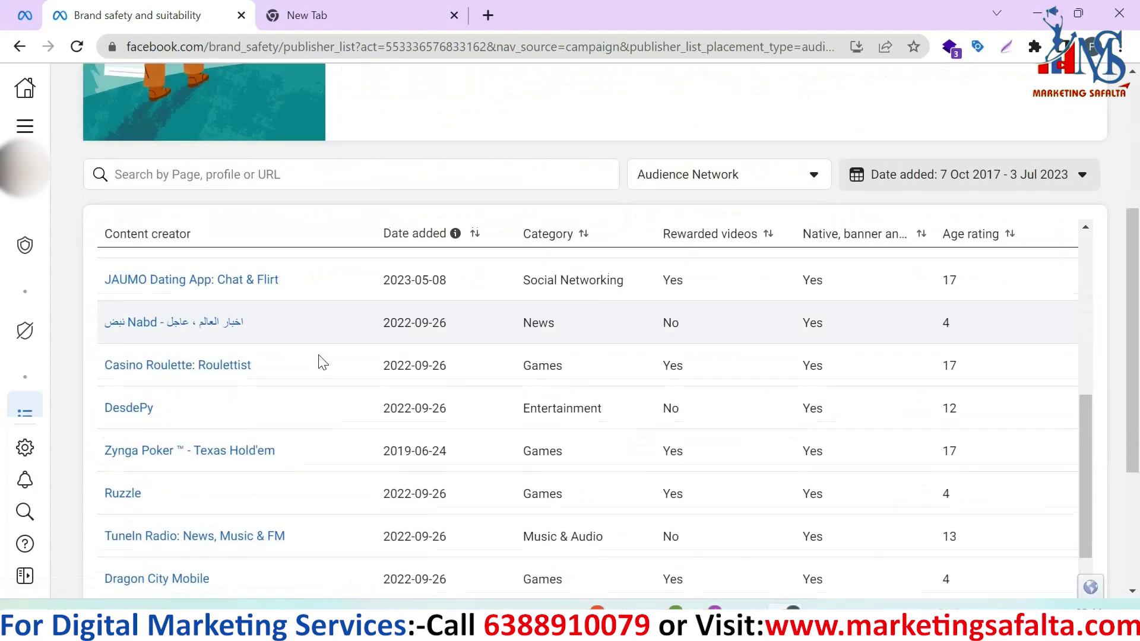
scroll(211, 363, down, 5)
scroll(214, 368, down, 10)
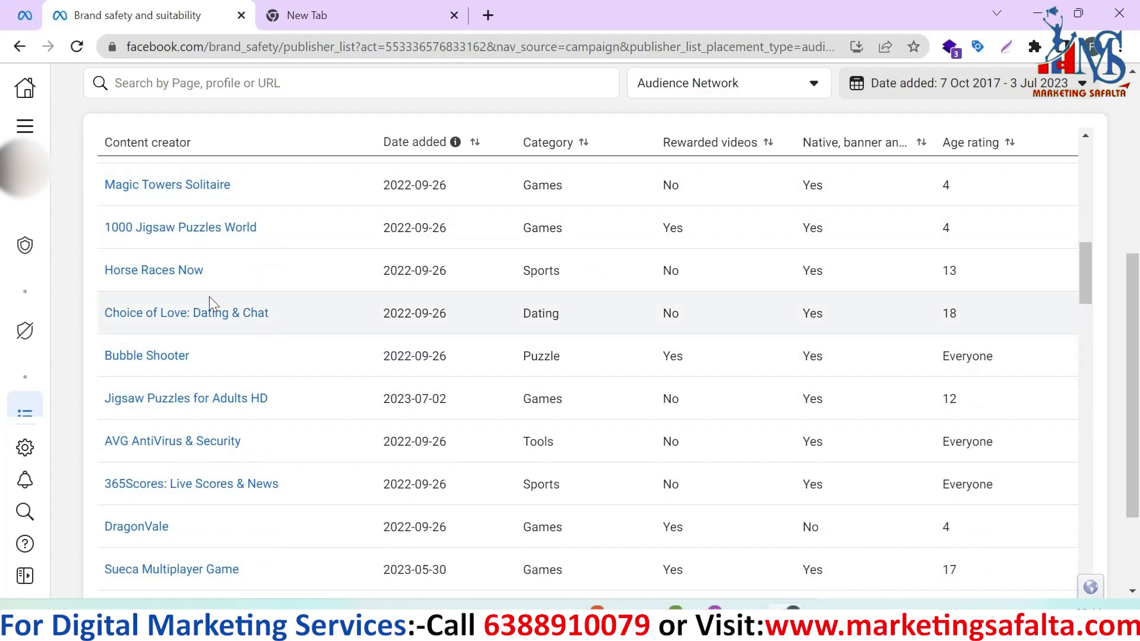
Switch the publisher list's placement type to Instagram profile feed and look through the listed profiles.
scroll(327, 368, up, 10)
click(784, 175)
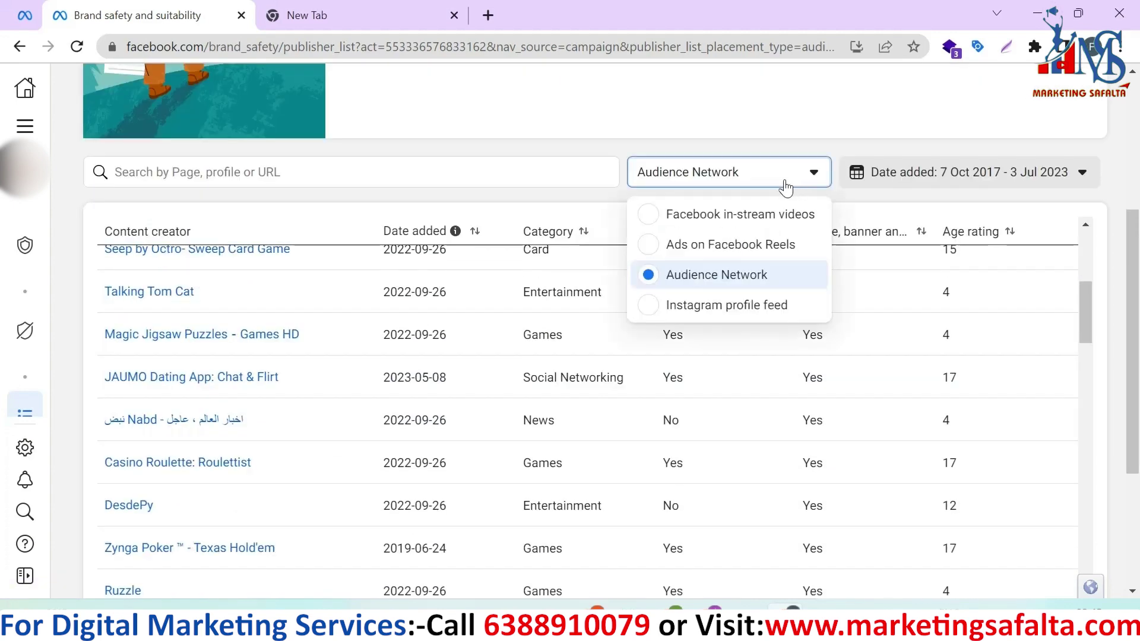
click(654, 307)
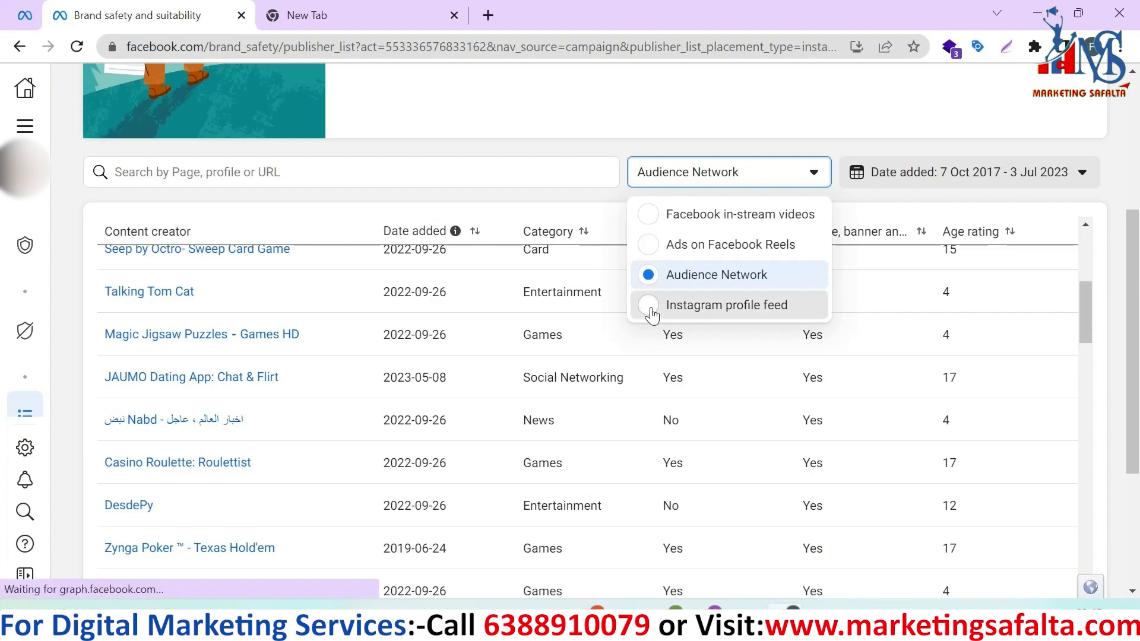
scroll(506, 312, down, 10)
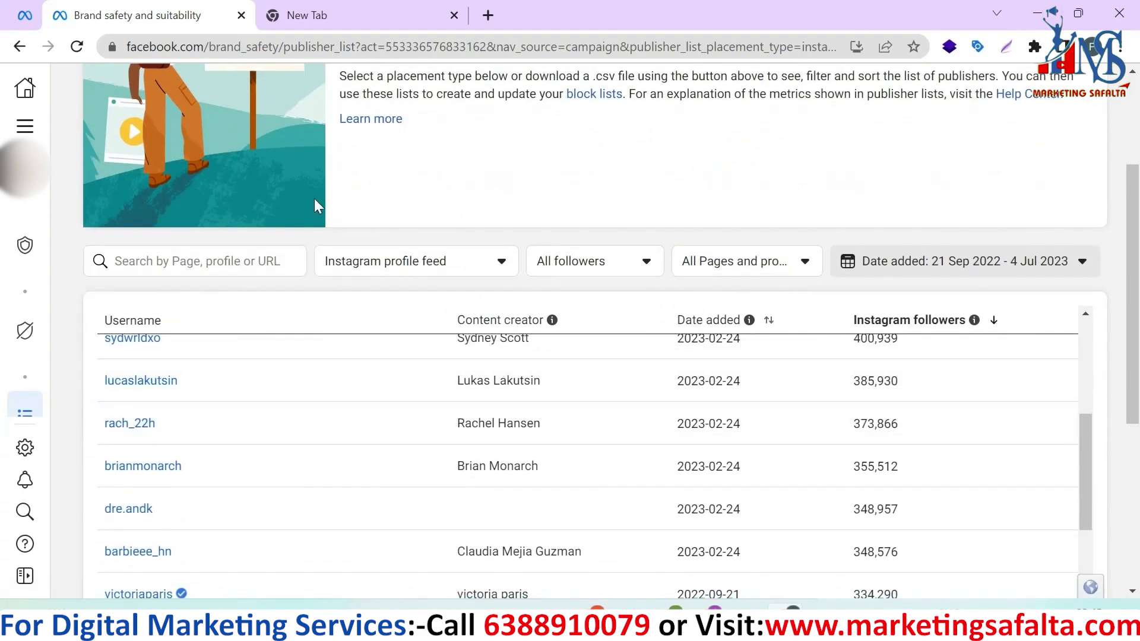
scroll(205, 332, down, 20)
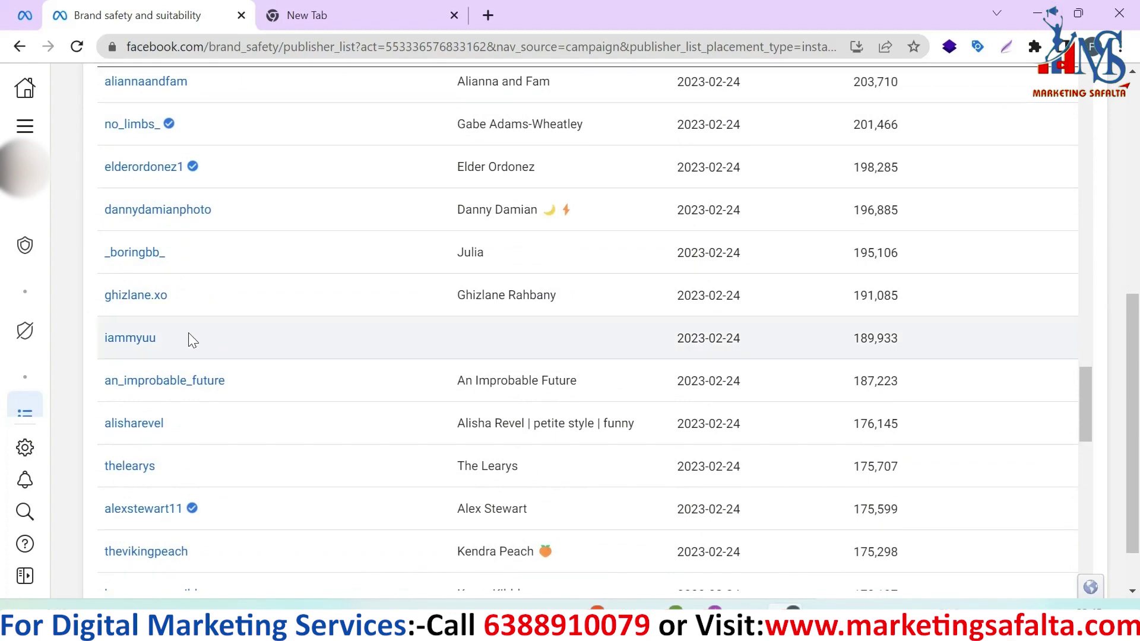
scroll(320, 380, down, 15)
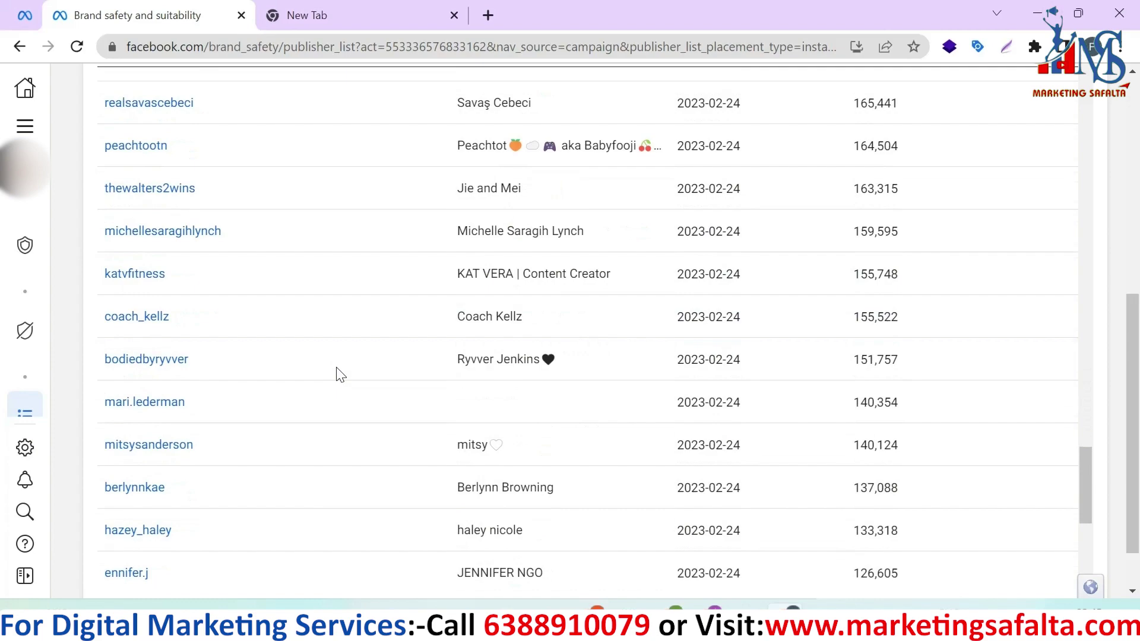
scroll(309, 427, up, 20)
scroll(300, 407, up, 15)
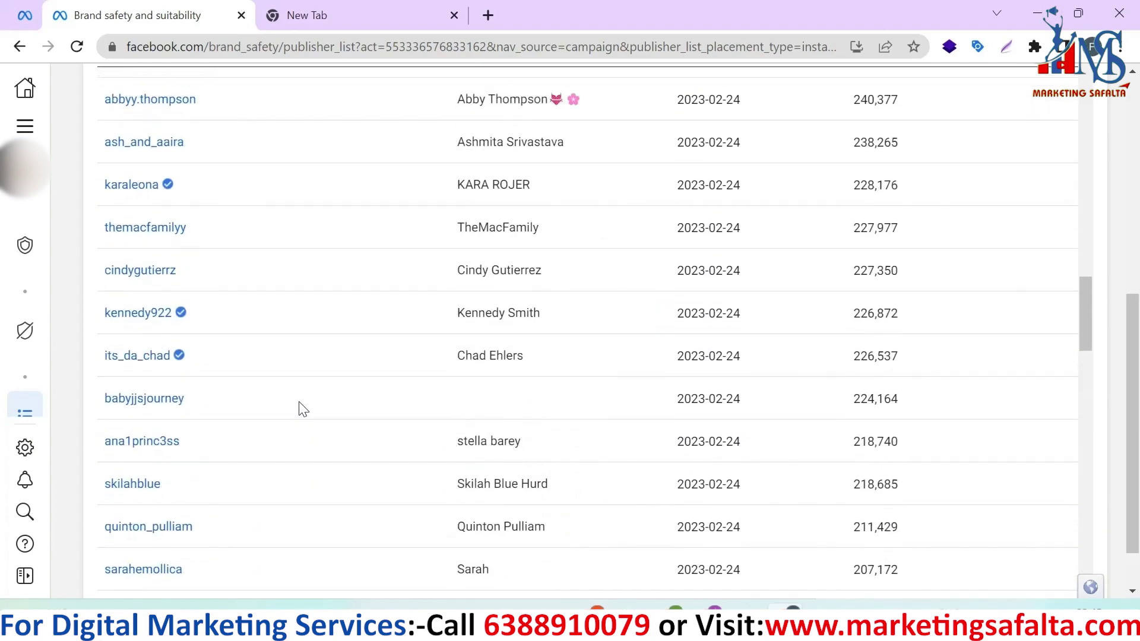
Filter the Instagram profile feed publisher list to Unverified Pages and look through the remaining profiles.
scroll(264, 295, up, 20)
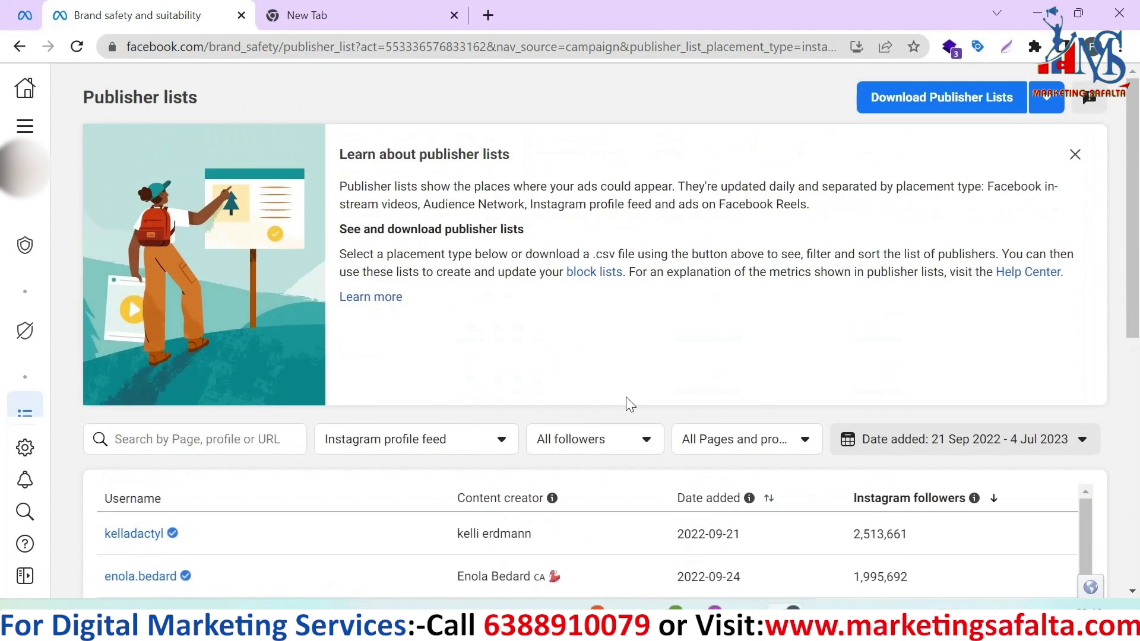
click(804, 440)
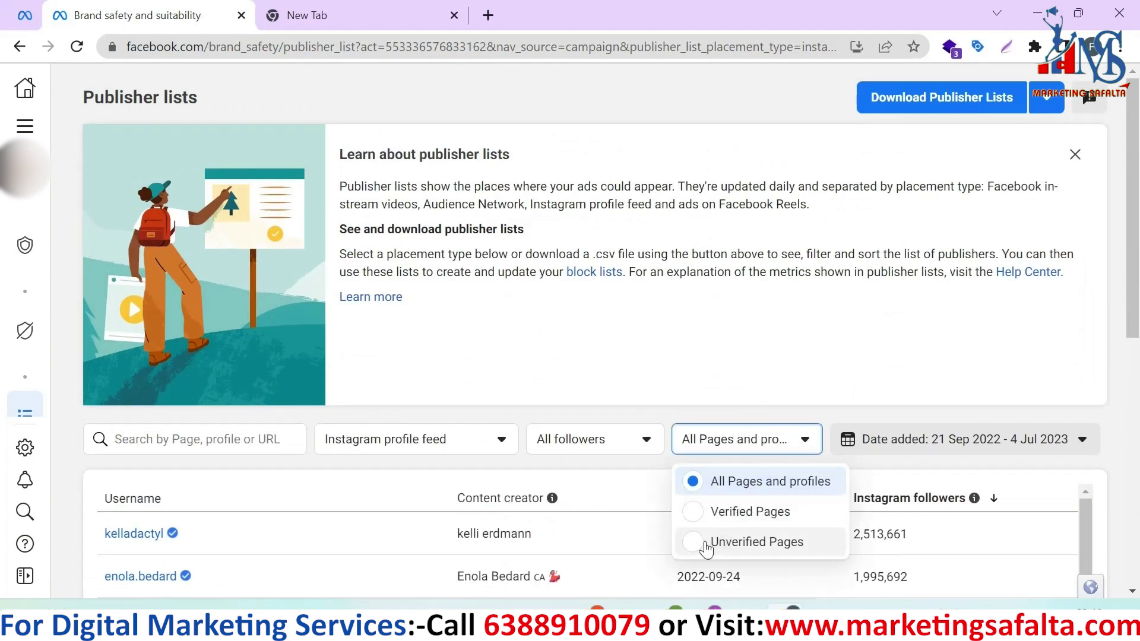
click(757, 542)
scroll(256, 444, down, 6)
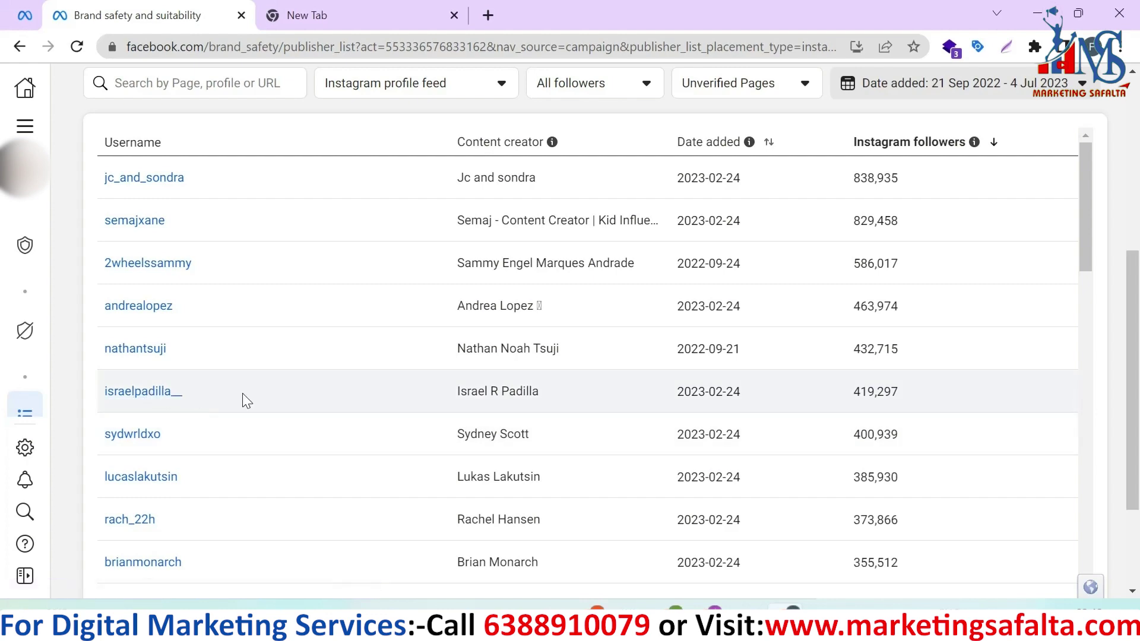
scroll(574, 352, down, 1)
scroll(669, 190, up, 2)
scroll(669, 191, down, 2)
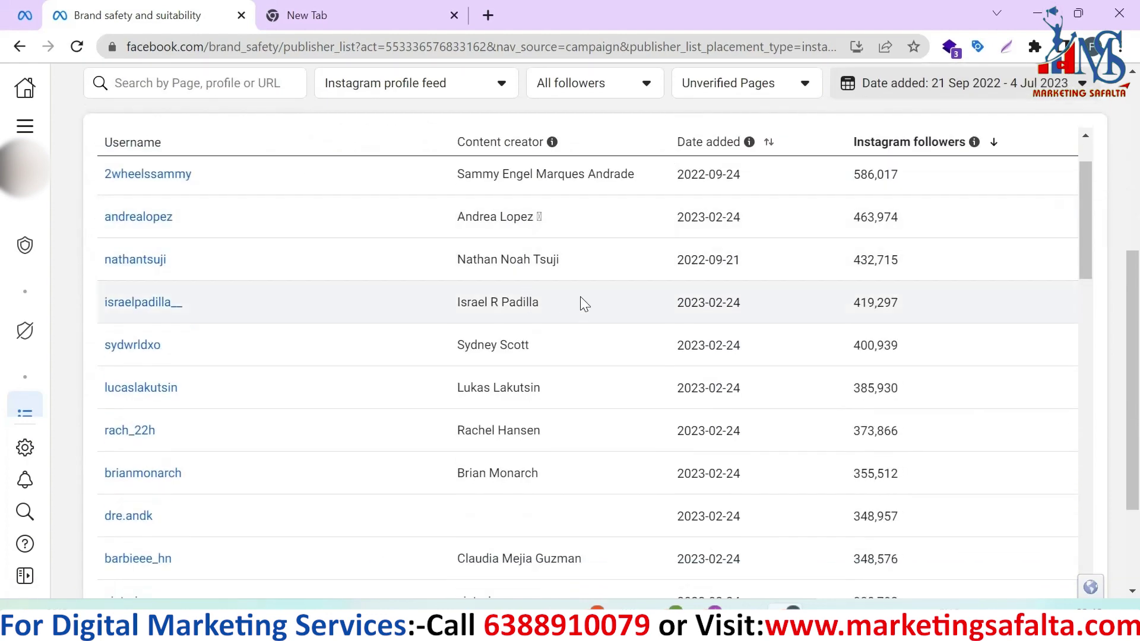
Open the Delivery reports page, which covers where the ads have appeared.
scroll(585, 356, up, 2)
scroll(610, 191, up, 3)
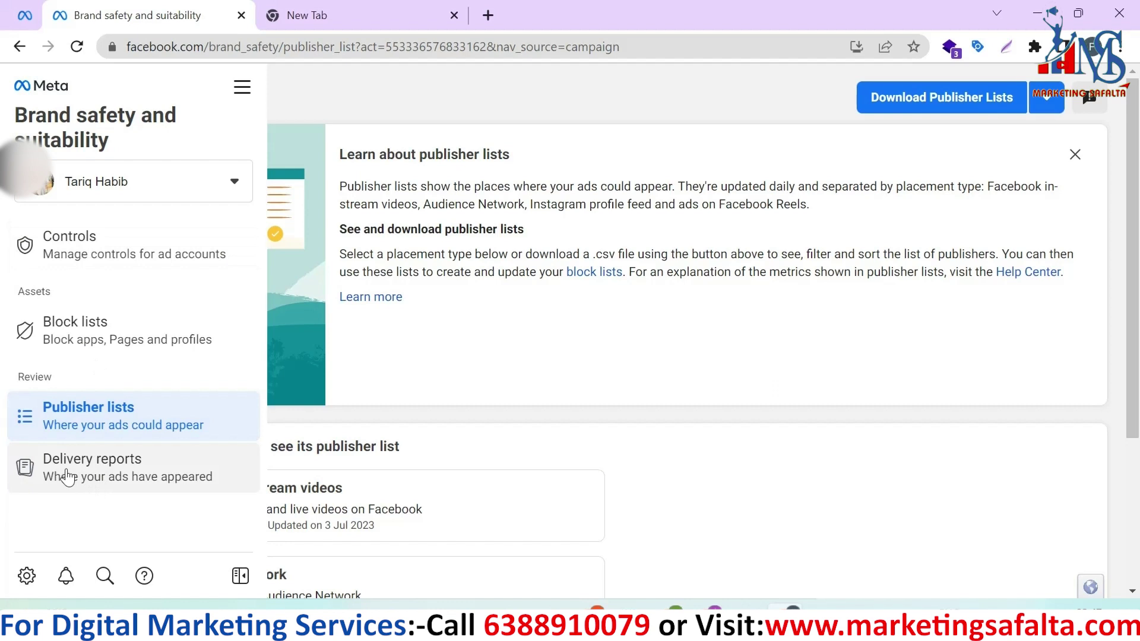
click(113, 475)
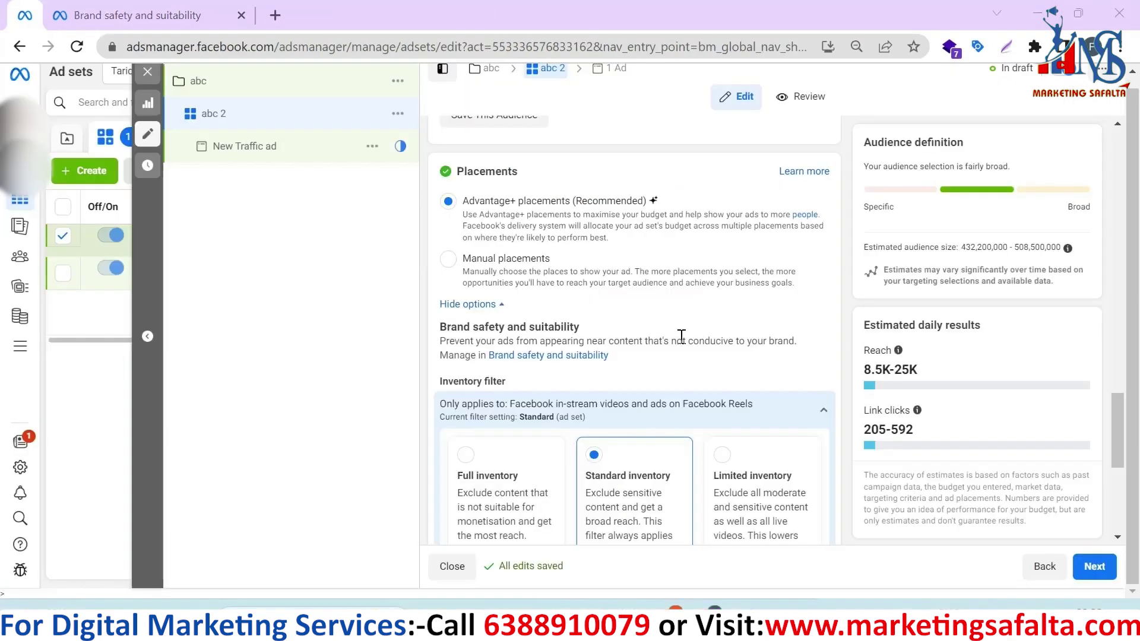
Review the ad set's brand safety and inventory filter settings in Ads Manager, and return to the Block lists page.
scroll(683, 336, down, 3)
scroll(529, 285, up, 2)
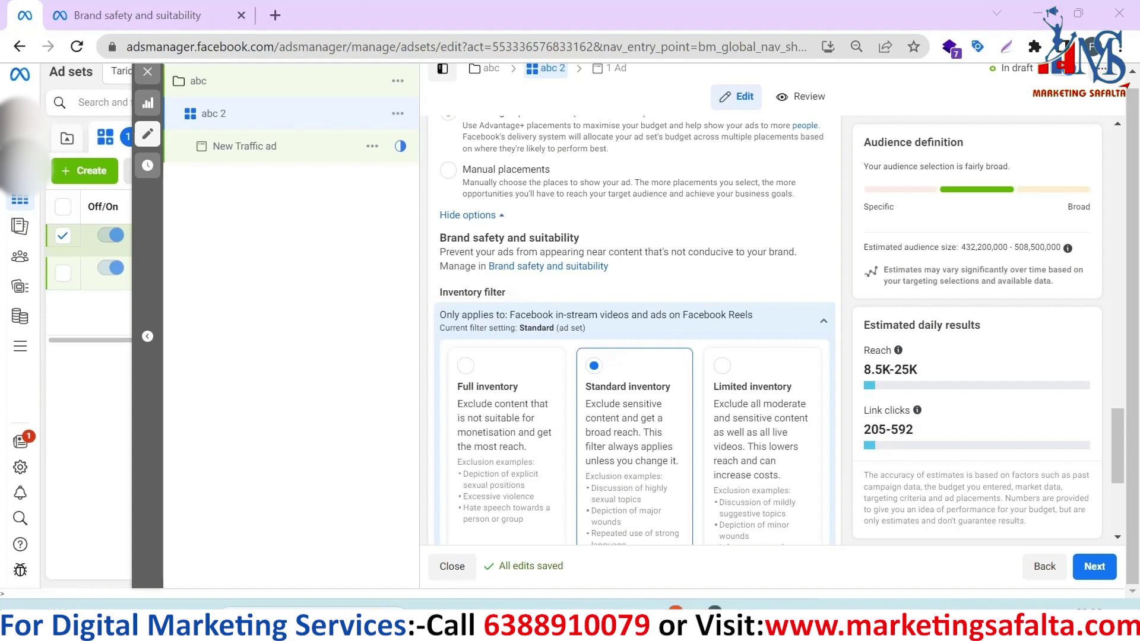
click(77, 17)
click(24, 13)
click(148, 7)
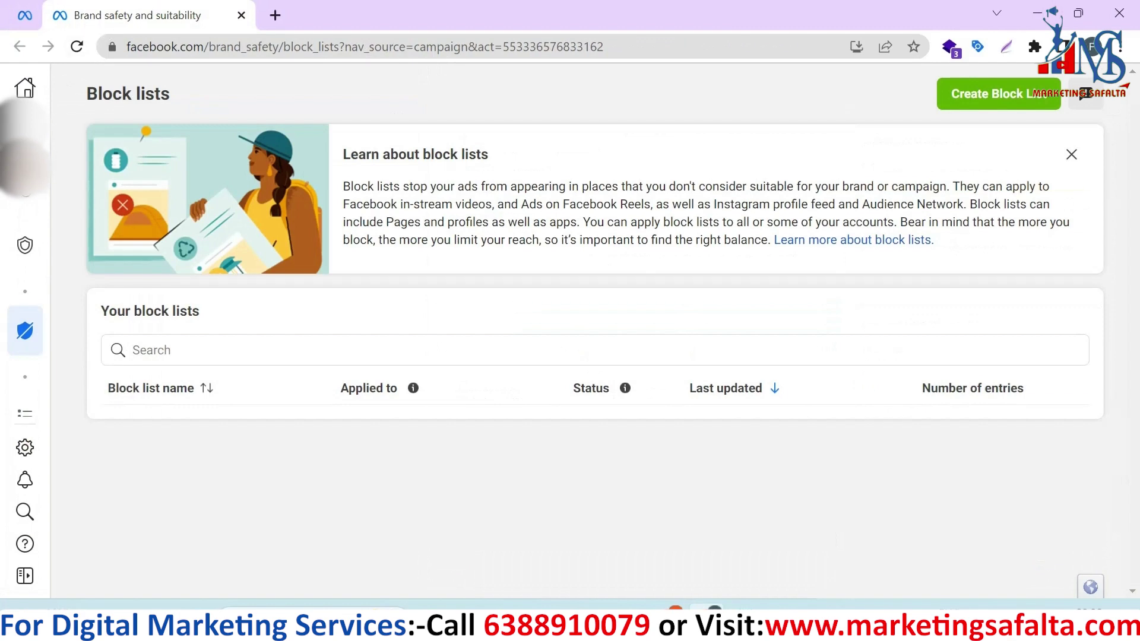
Open the brand safety Controls page and look through the ad account's brand suitability controls.
mouse_move(25, 246)
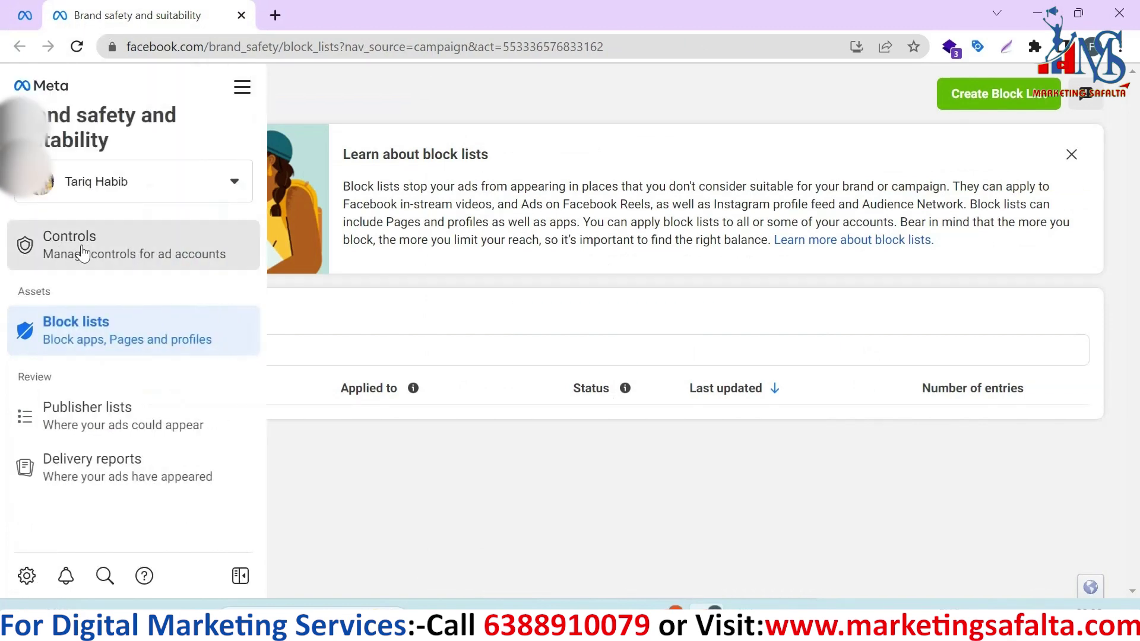
click(84, 254)
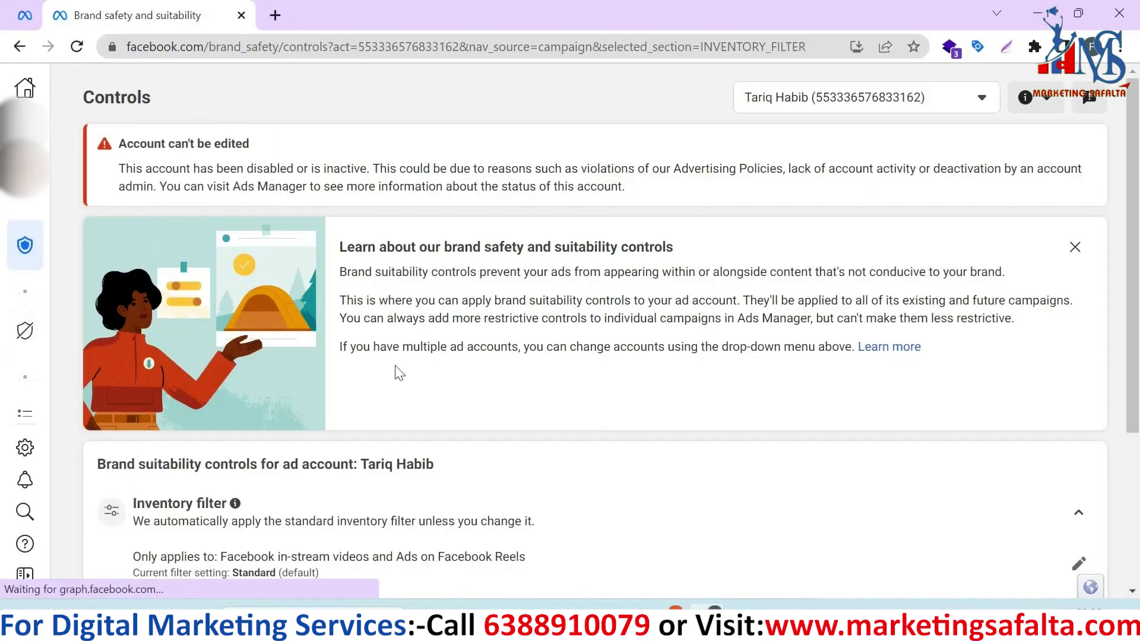
scroll(397, 373, down, 3)
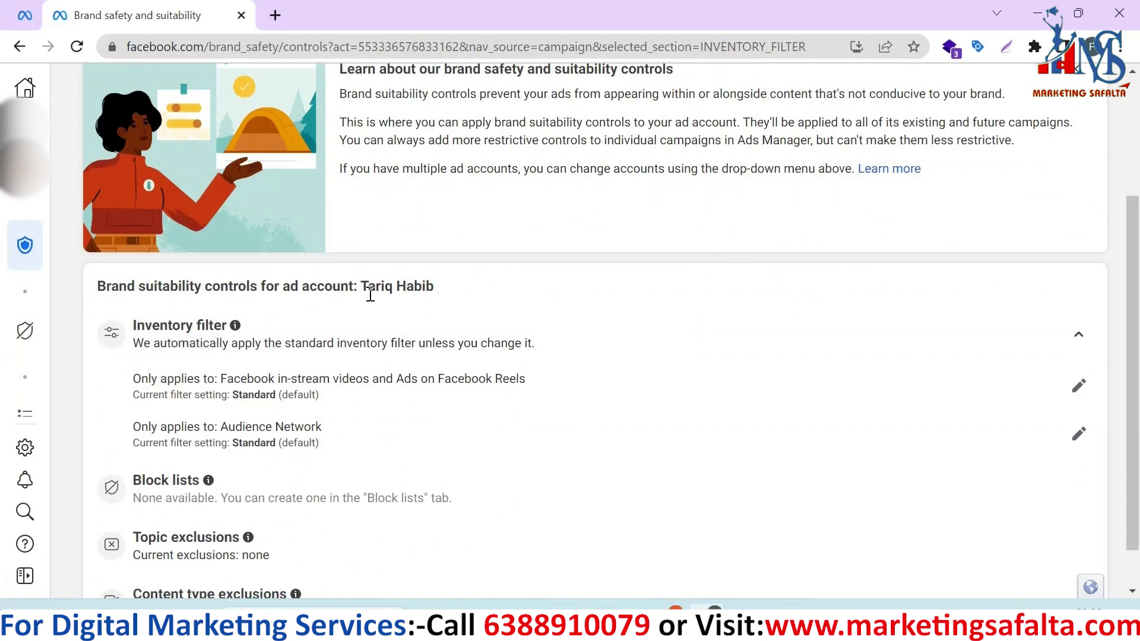
scroll(217, 310, down, 1)
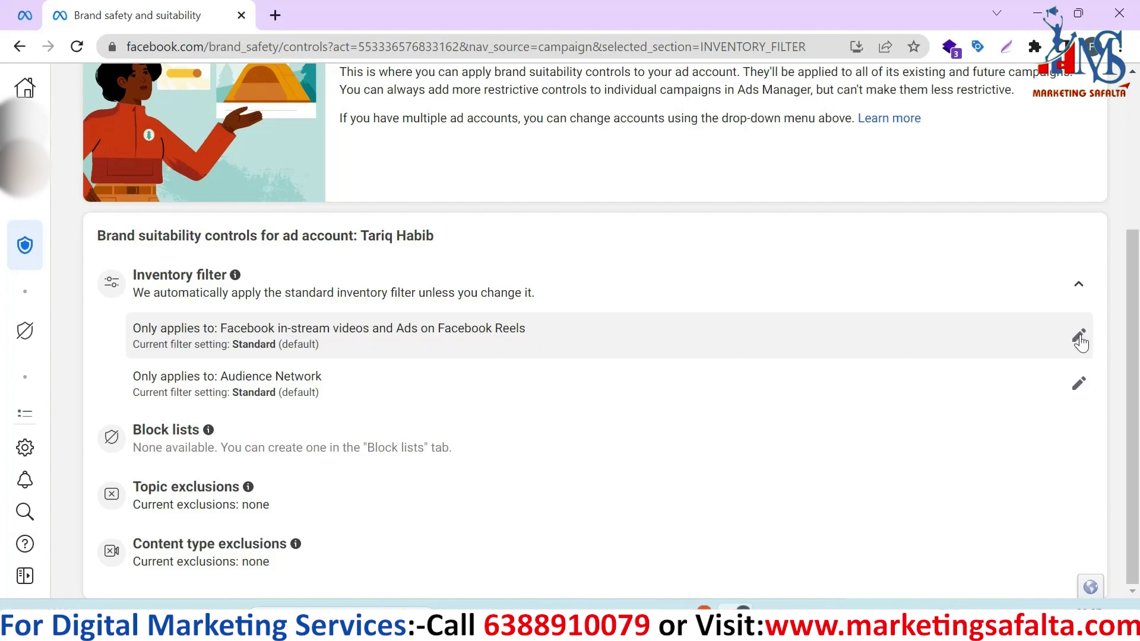
Review the account-level inventory filter options for Facebook in-stream videos and Reels, and those for Audience Network, closing each section after viewing.
click(1079, 338)
scroll(461, 272, down, 3)
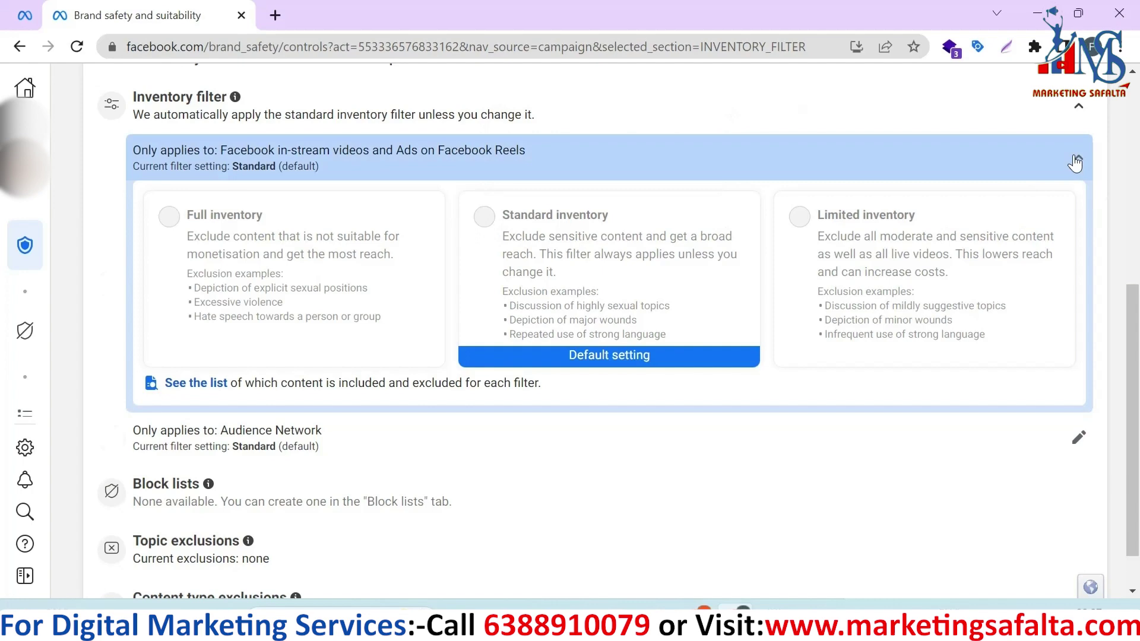
click(1063, 171)
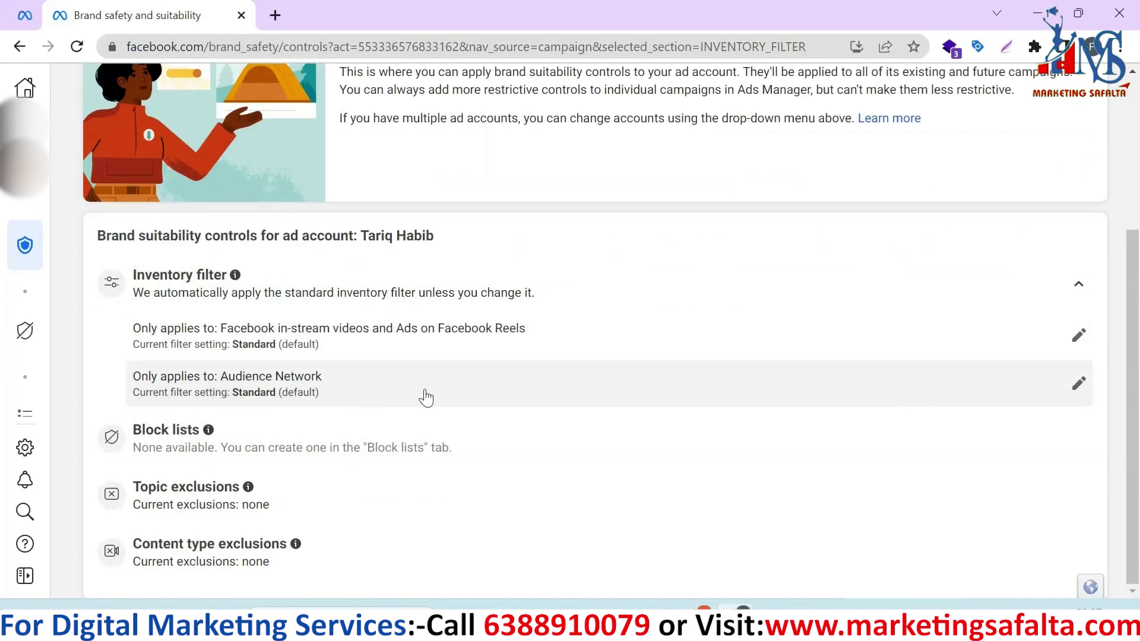
click(1079, 384)
scroll(628, 330, down, 3)
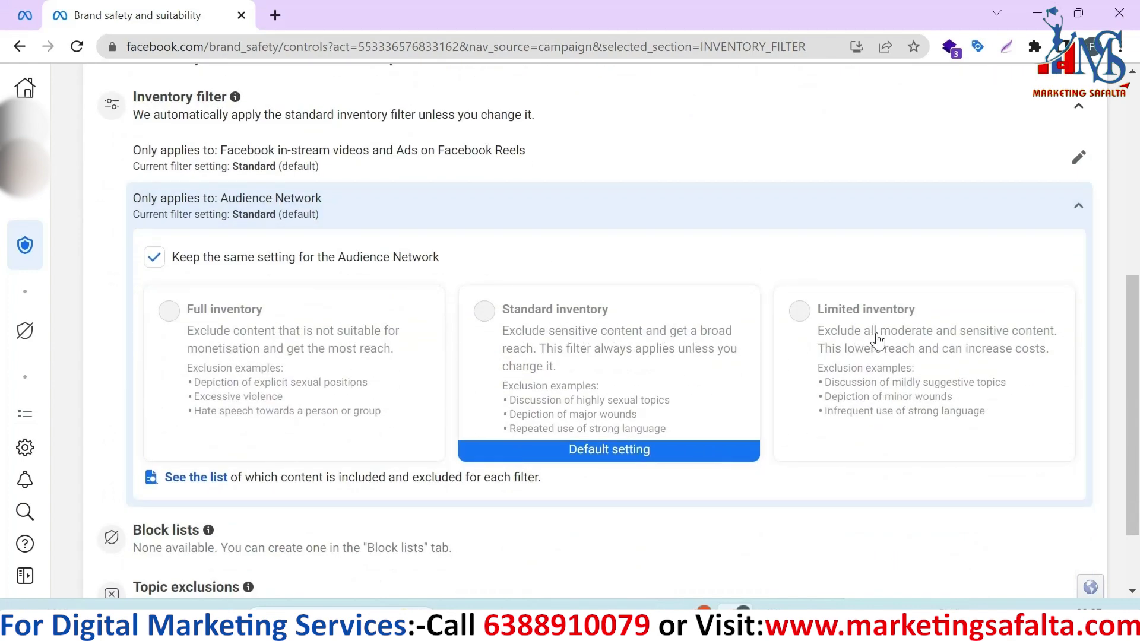
click(1079, 207)
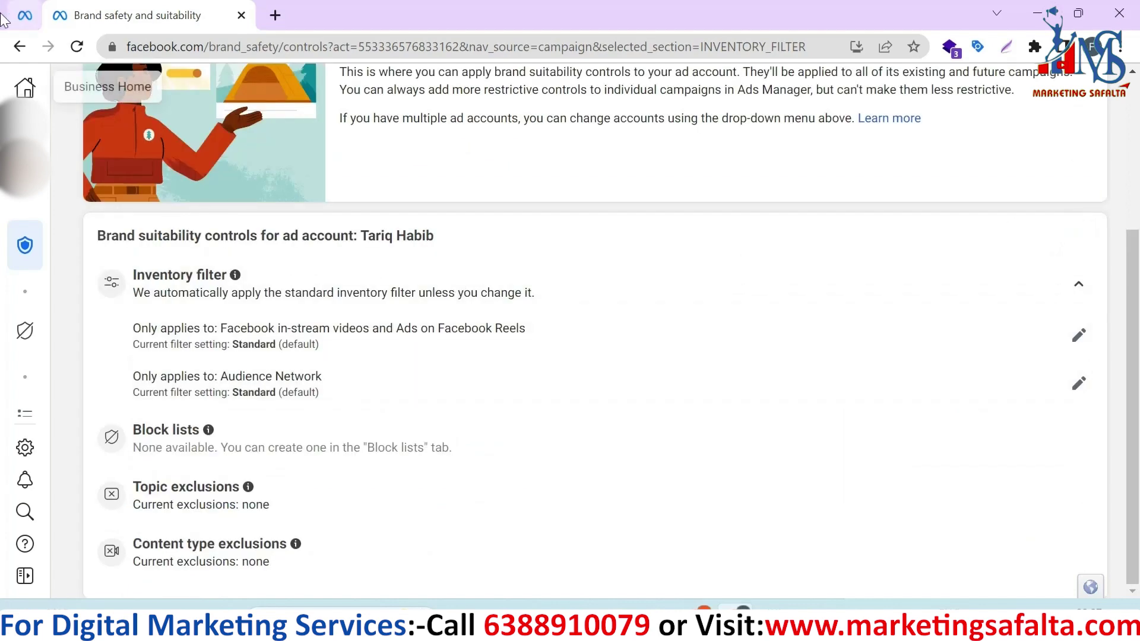
Return to the ad set in Ads Manager and exclude all live videos from Facebook in-stream video ads under content type exclusions.
click(24, 15)
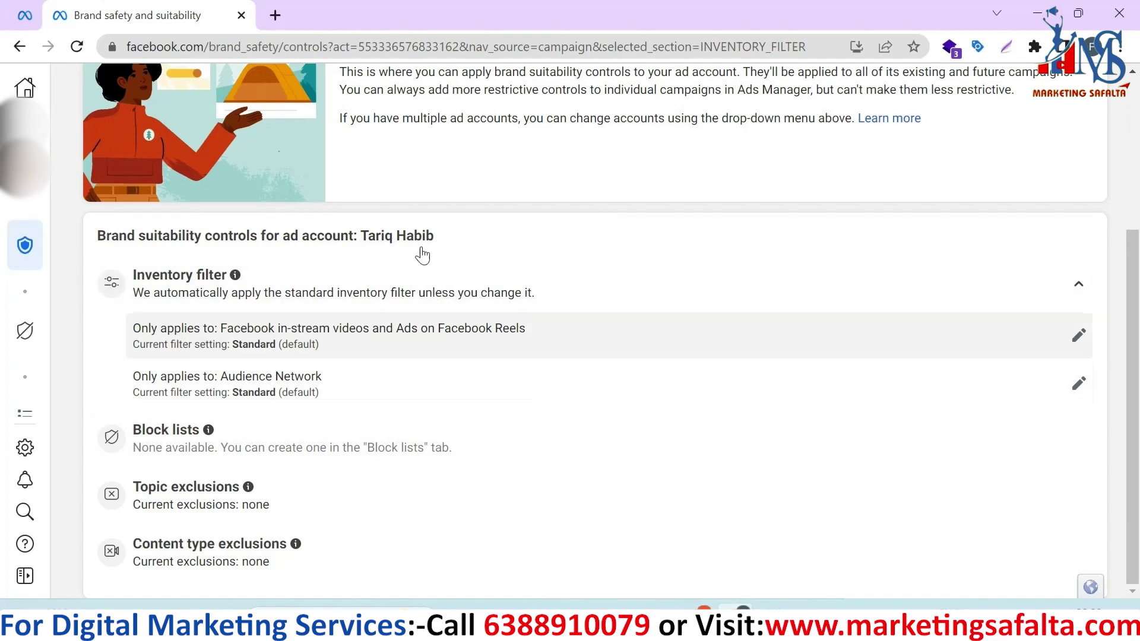
click(25, 15)
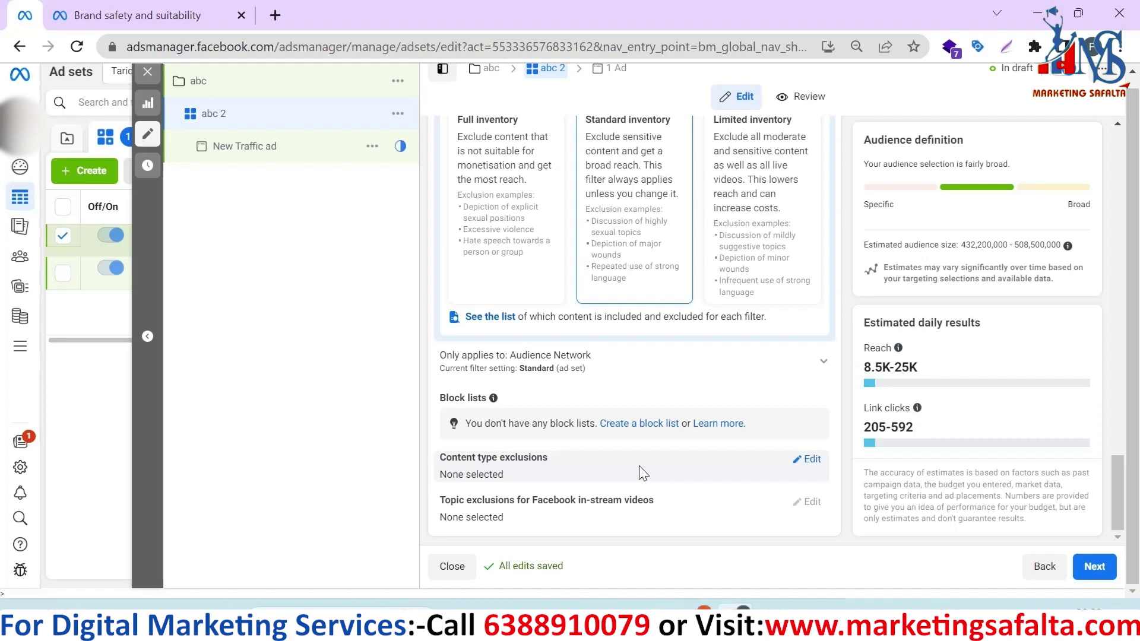
click(809, 460)
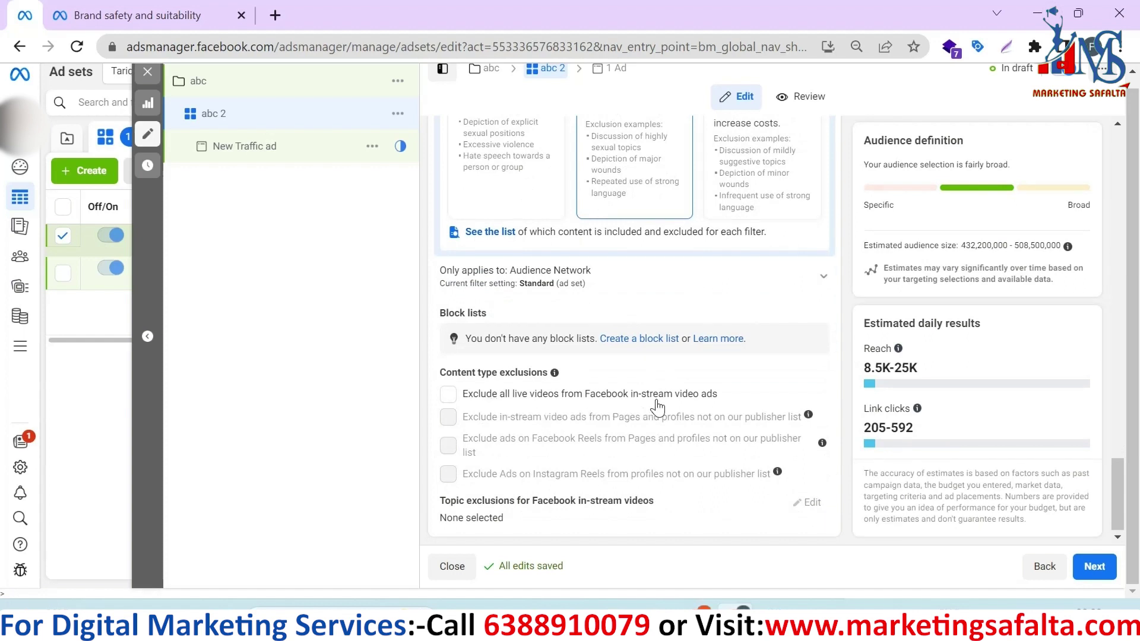
click(448, 397)
scroll(660, 450, up, 12)
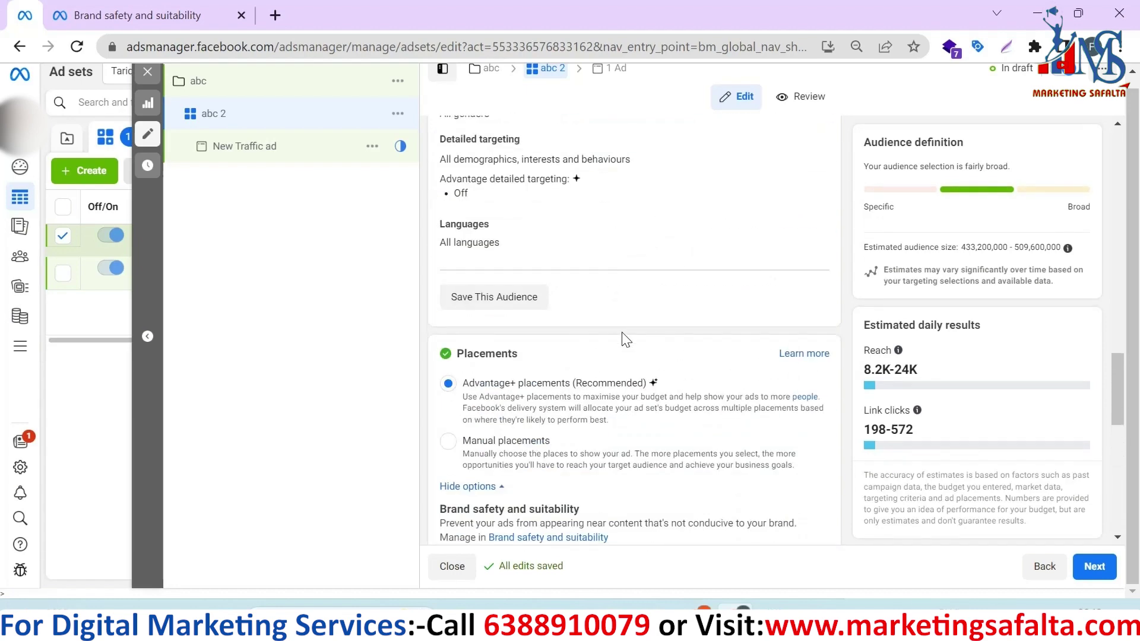
scroll(627, 344, down, 2)
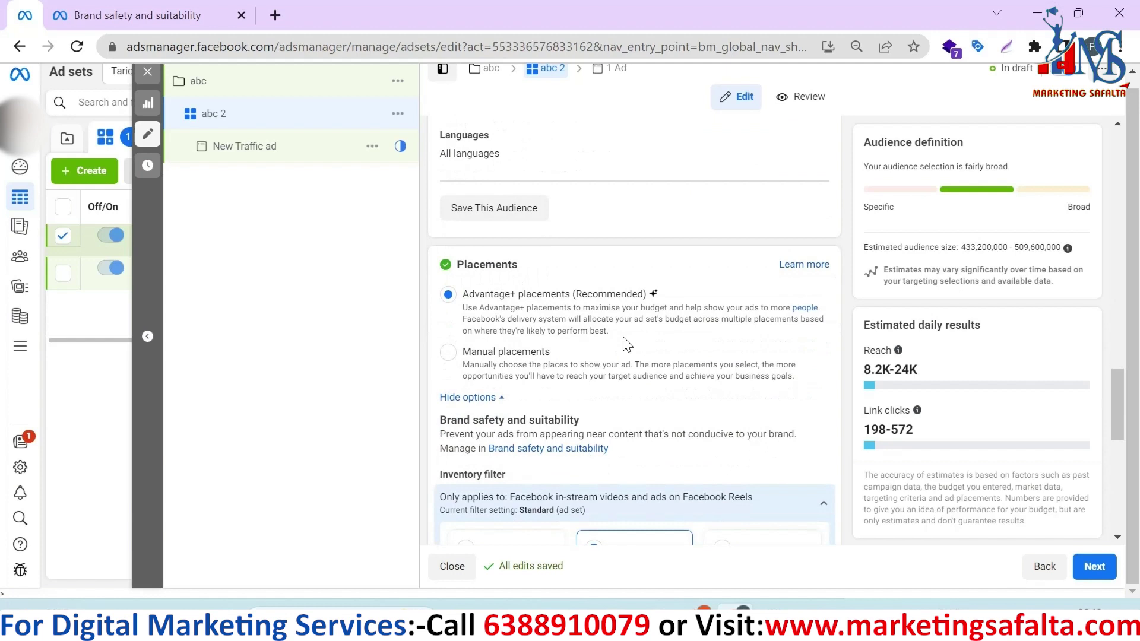